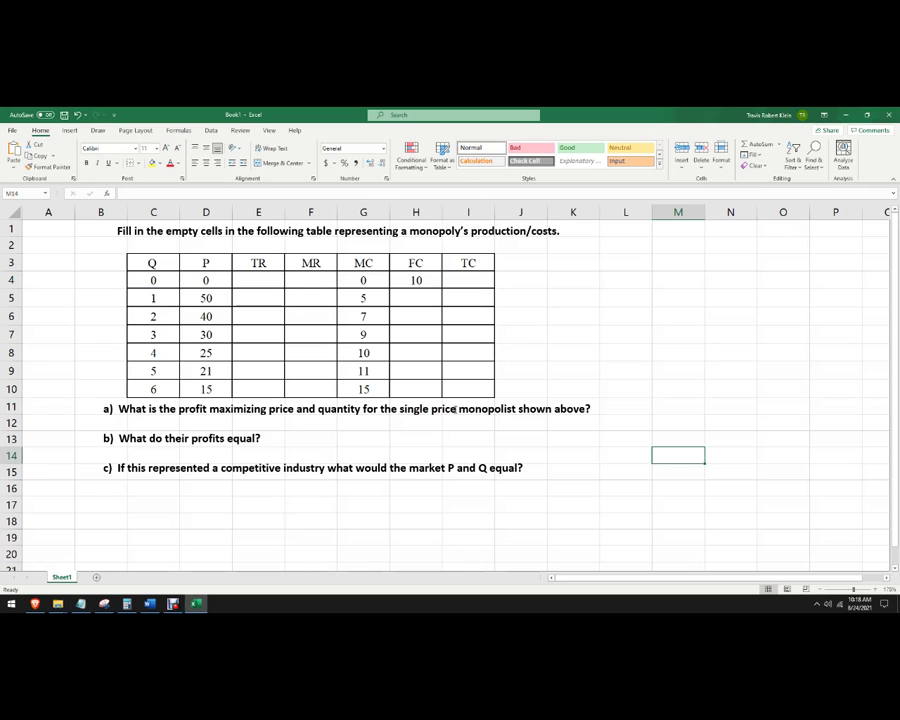
# Add "MR = MC" and "P =" on the blank line beneath question a in the questions text box.
pyautogui.click(456, 409)
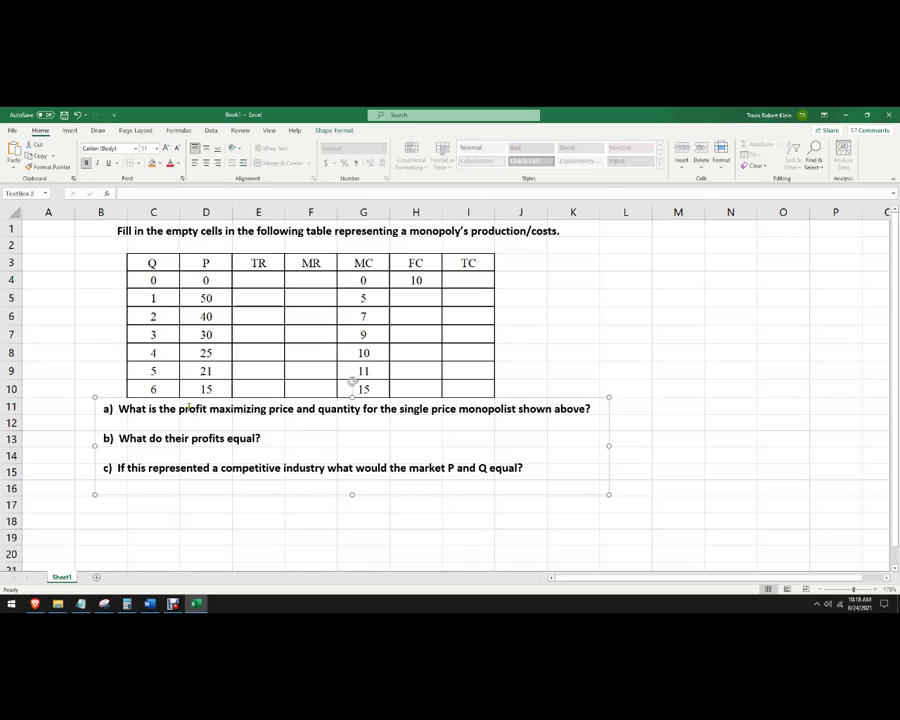
pyautogui.moveTo(182, 408); pyautogui.dragTo(276, 405)
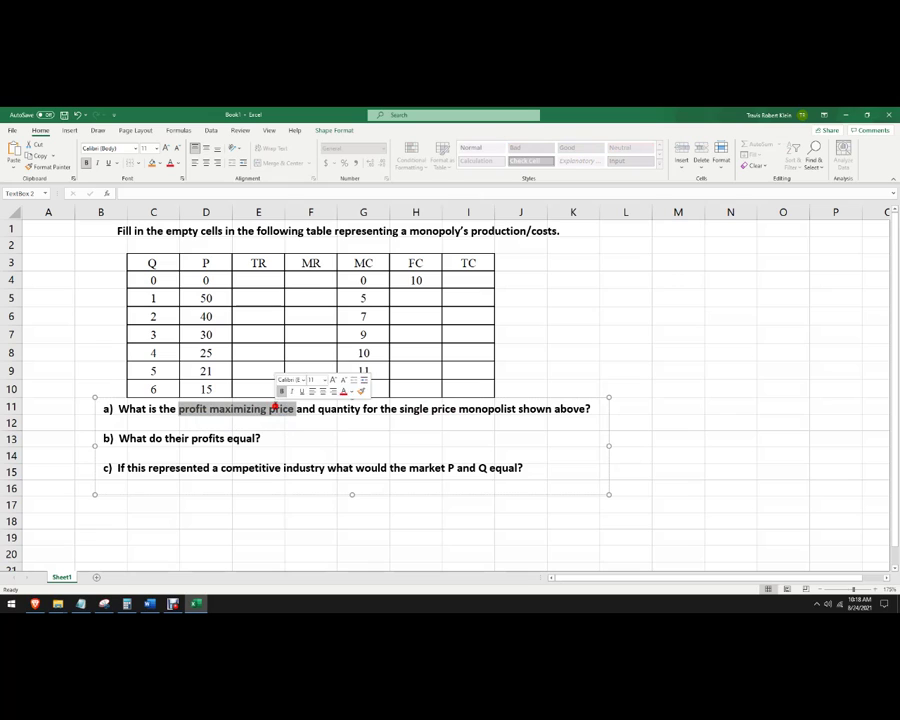
pyautogui.click(216, 419)
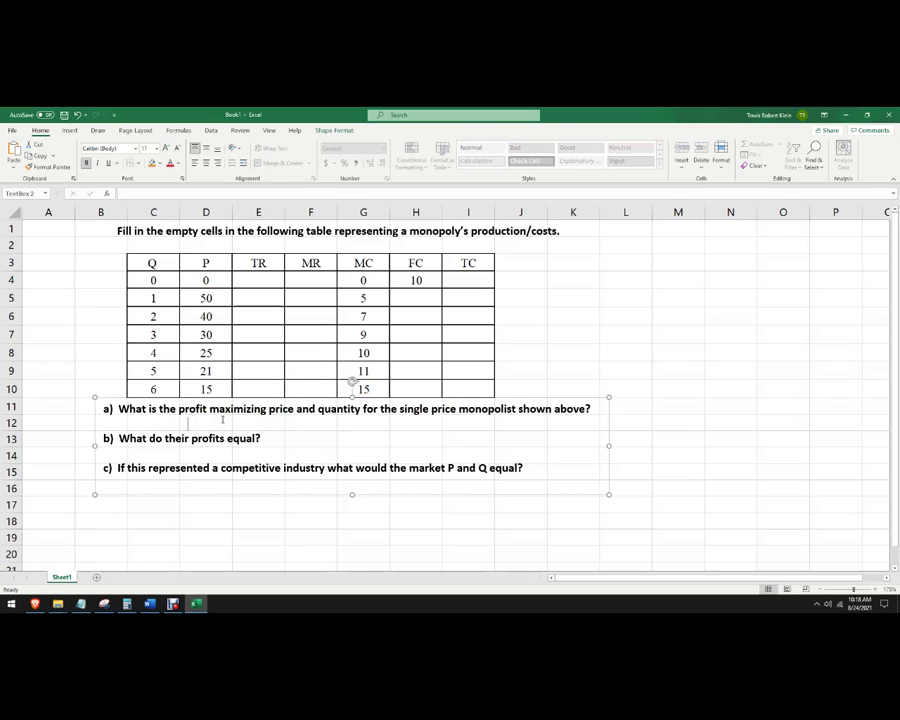
pyautogui.write('MR = MC')
pyautogui.click(243, 422)
pyautogui.click(664, 435)
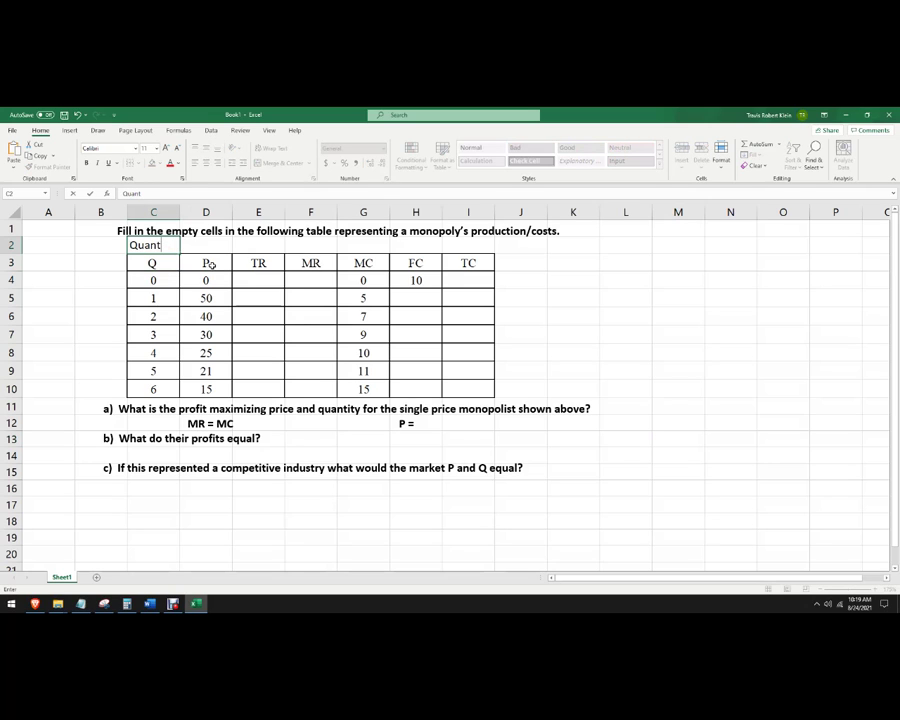
# Label C2 through F2 as Quantity, Price, Total Rev and Marginal Rev, and widen column F to fit its label.
pyautogui.press('Tab')
pyautogui.write('Price')
pyautogui.press('Tab')
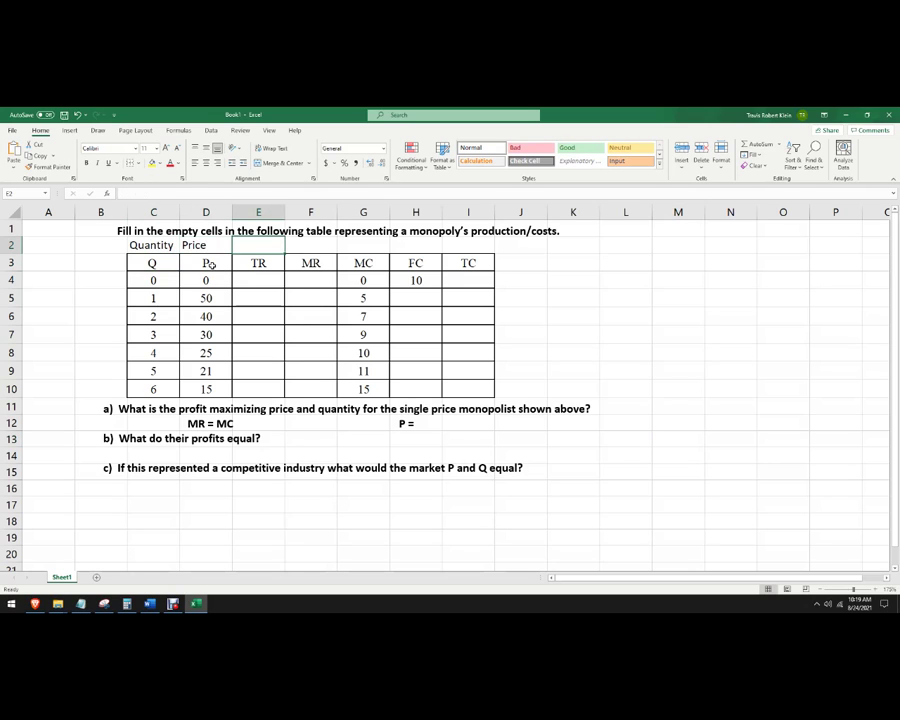
pyautogui.write('Total Reve')
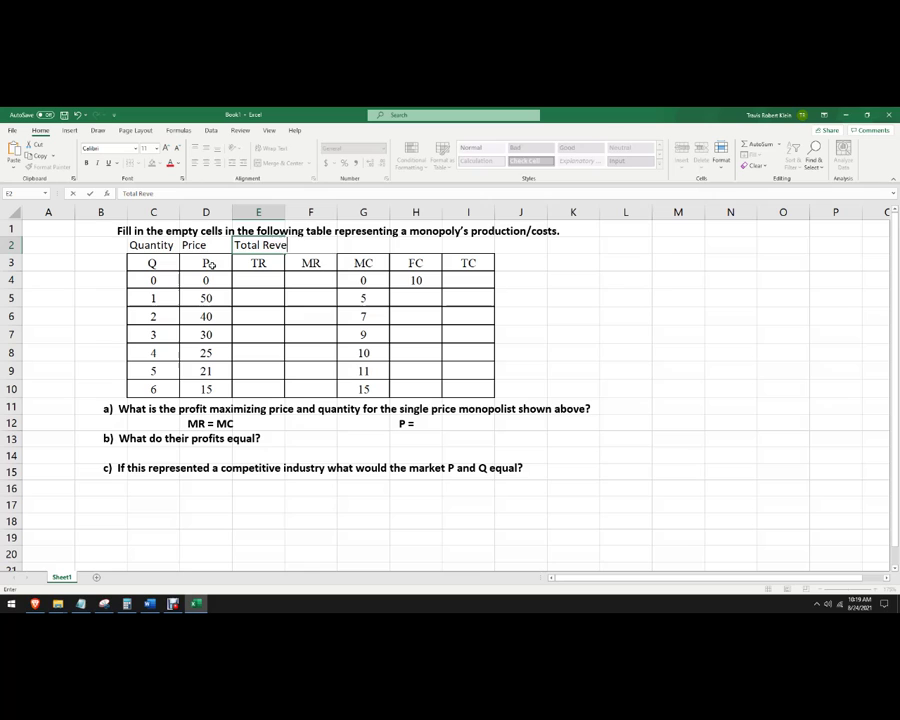
pyautogui.press('BackSpace')
pyautogui.press('Tab')
pyautogui.write('Marginal R')
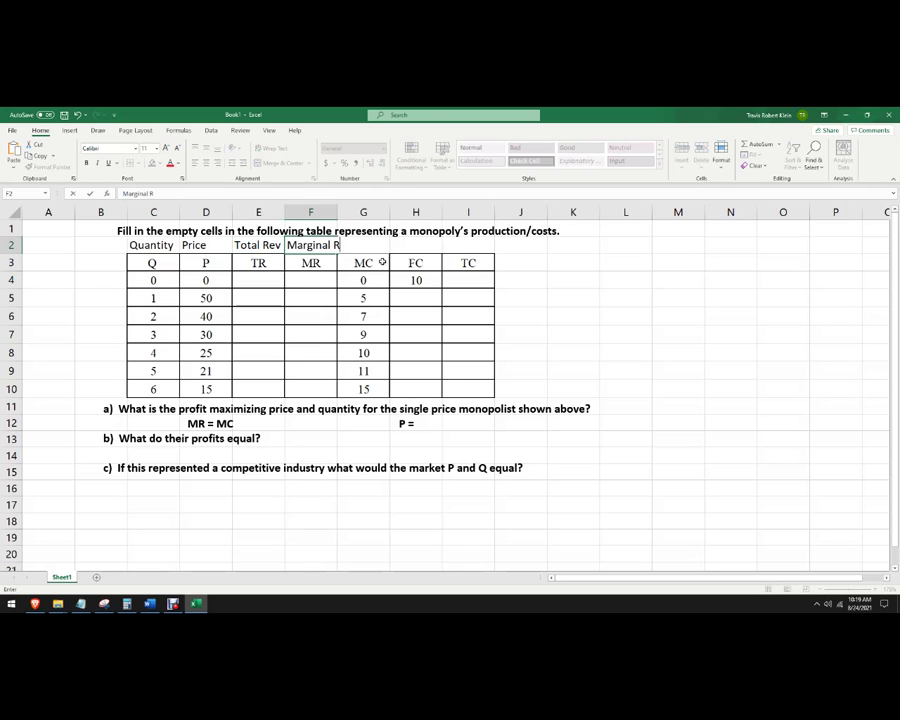
pyautogui.write('ev')
pyautogui.click(363, 298)
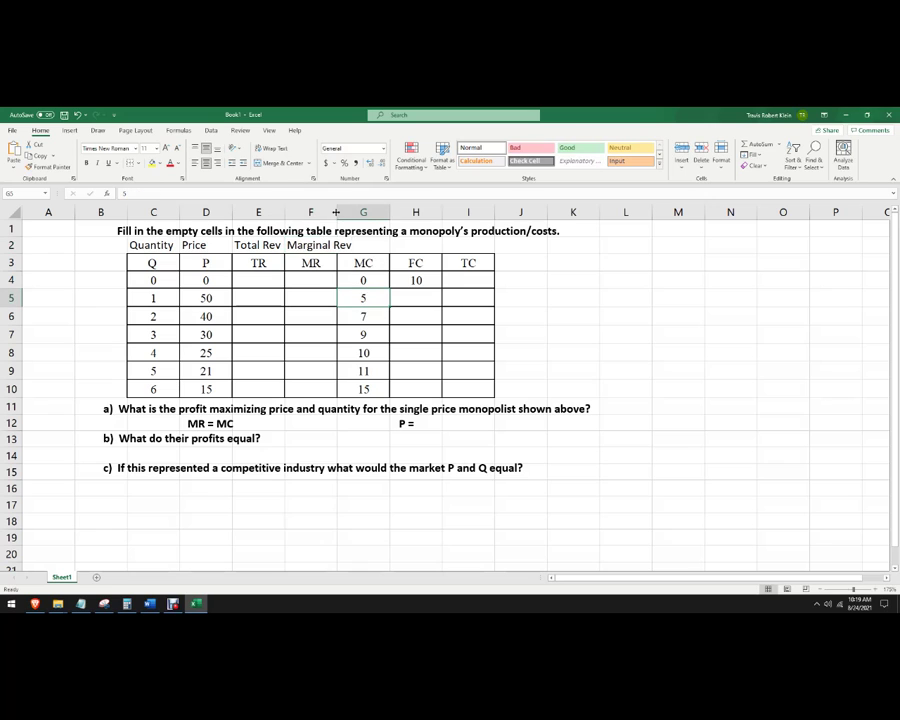
pyautogui.moveTo(346, 212); pyautogui.dragTo(355, 212)
# Enter "Marginal Cost" in G2 above the MC heading and widen column G to fit.
pyautogui.click(395, 245)
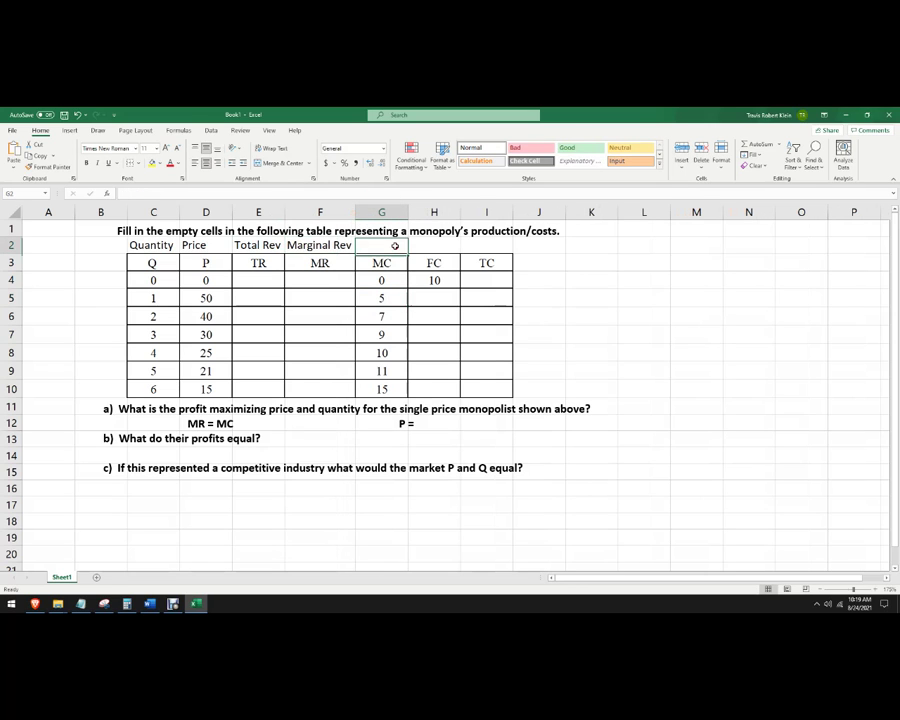
pyautogui.write('Marginal')
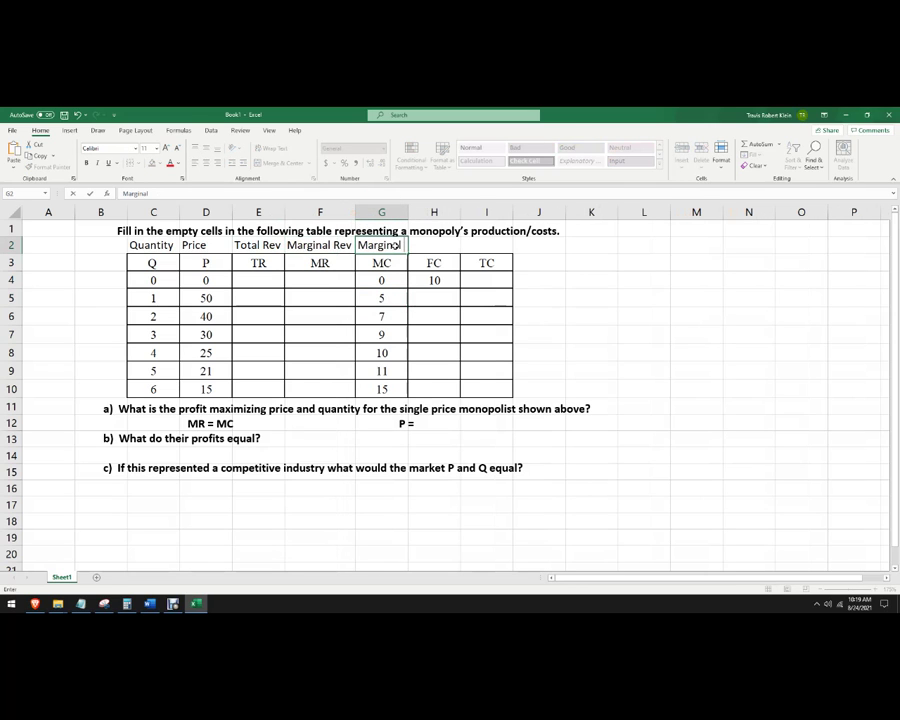
pyautogui.write(' Cost')
pyautogui.click(478, 280)
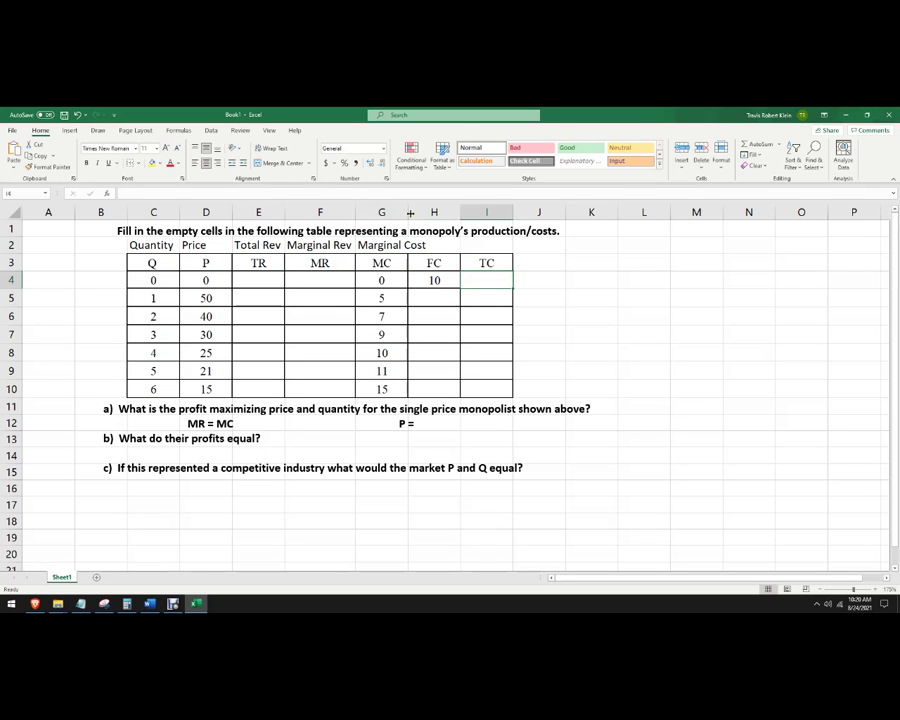
pyautogui.moveTo(410, 213); pyautogui.dragTo(427, 213)
# Enter "Fixed Cost" in H2 and "Total Cost" in I2, and widen columns H and G to give the labels room.
pyautogui.click(453, 243)
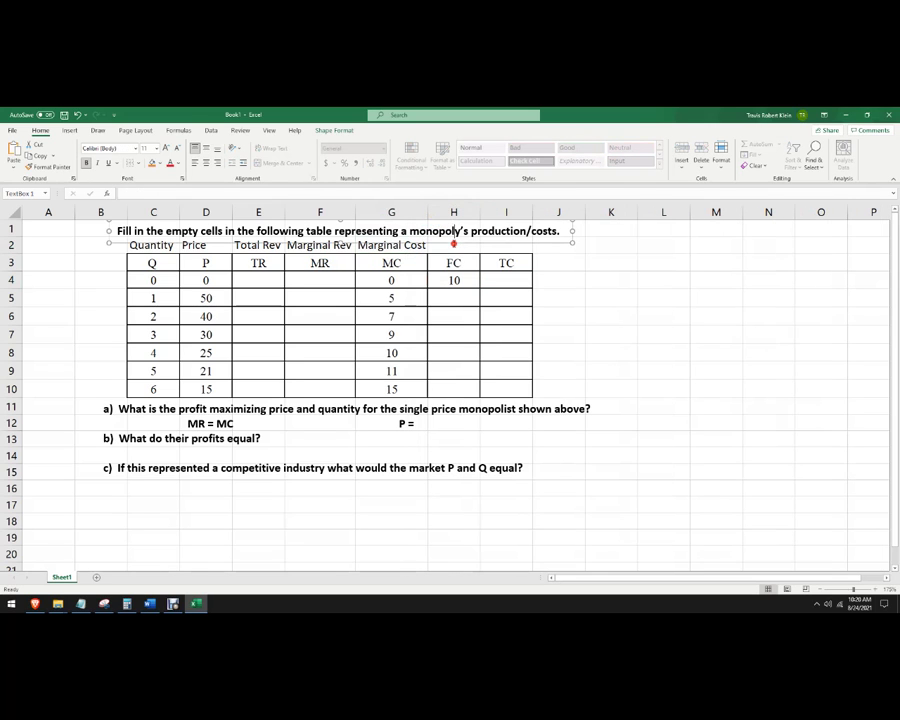
pyautogui.click(449, 244)
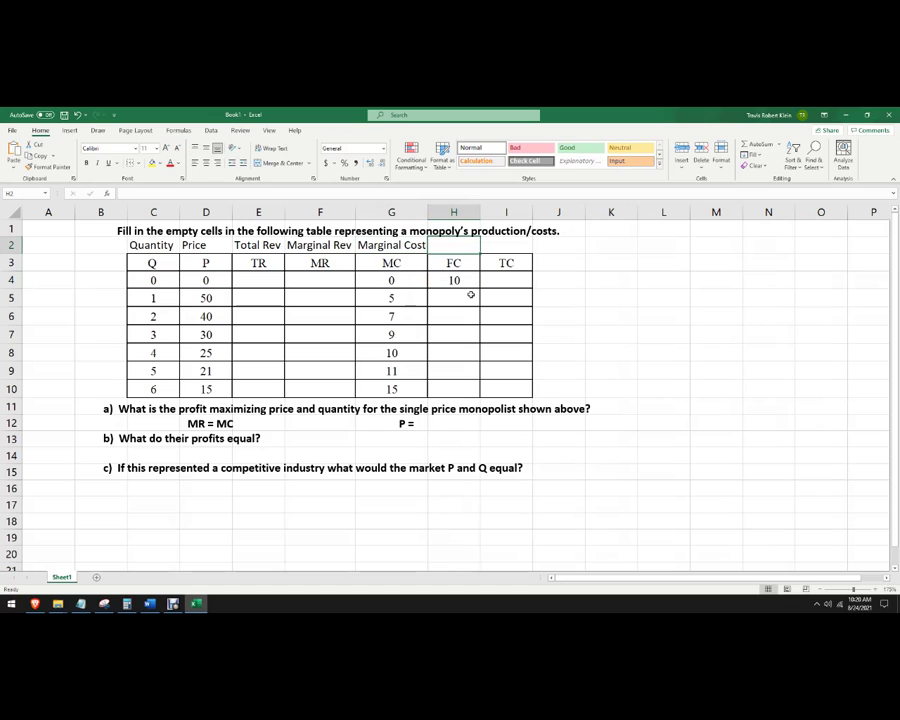
pyautogui.write('Fixed Cost')
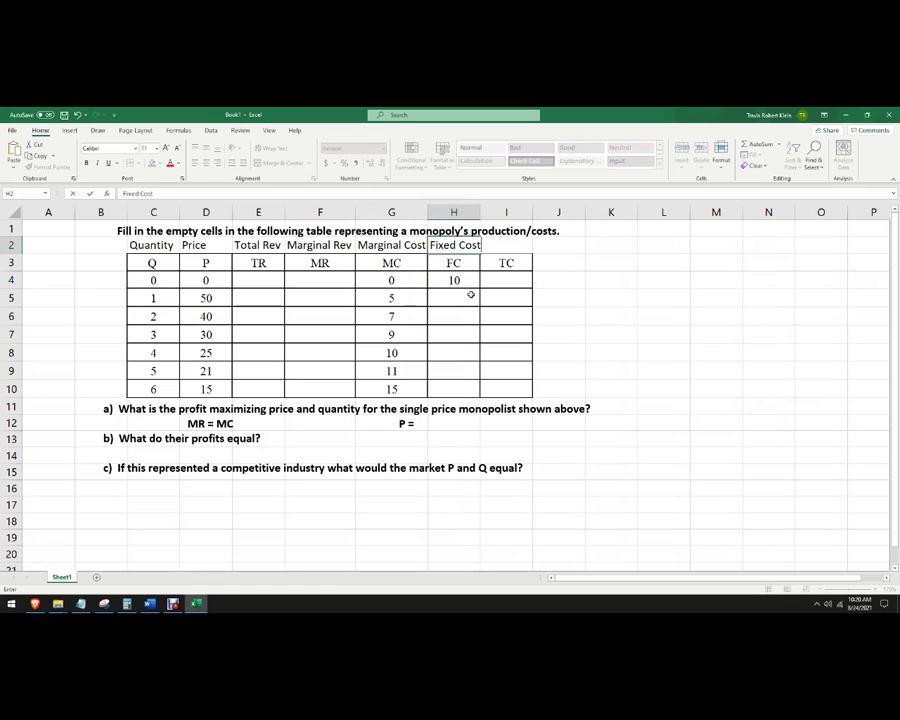
pyautogui.press('Tab')
pyautogui.write('To')
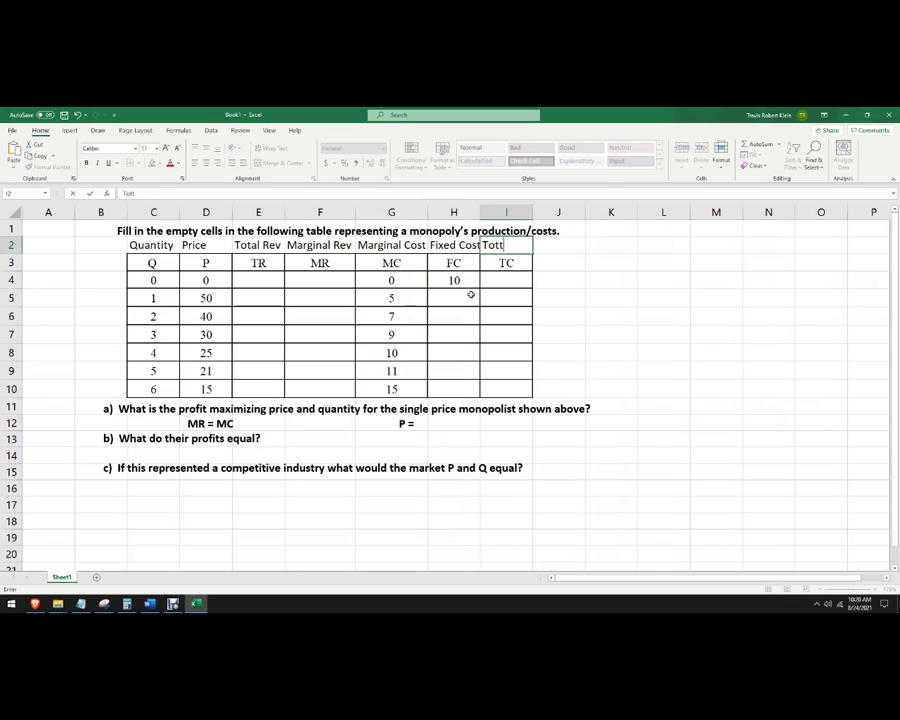
pyautogui.write('tal Cost')
pyautogui.click(579, 312)
pyautogui.moveTo(480, 210); pyautogui.dragTo(495, 211)
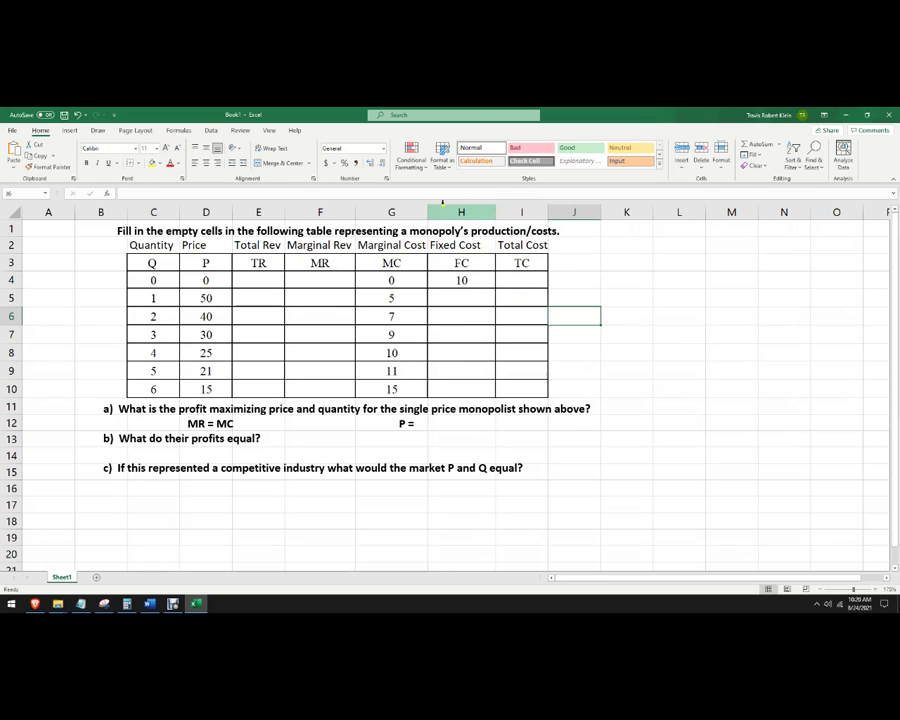
pyautogui.moveTo(427, 211); pyautogui.dragTo(436, 212)
# Calculate total revenue for quantity 0 in E4 with the formula =C4*D4.
pyautogui.click(266, 278)
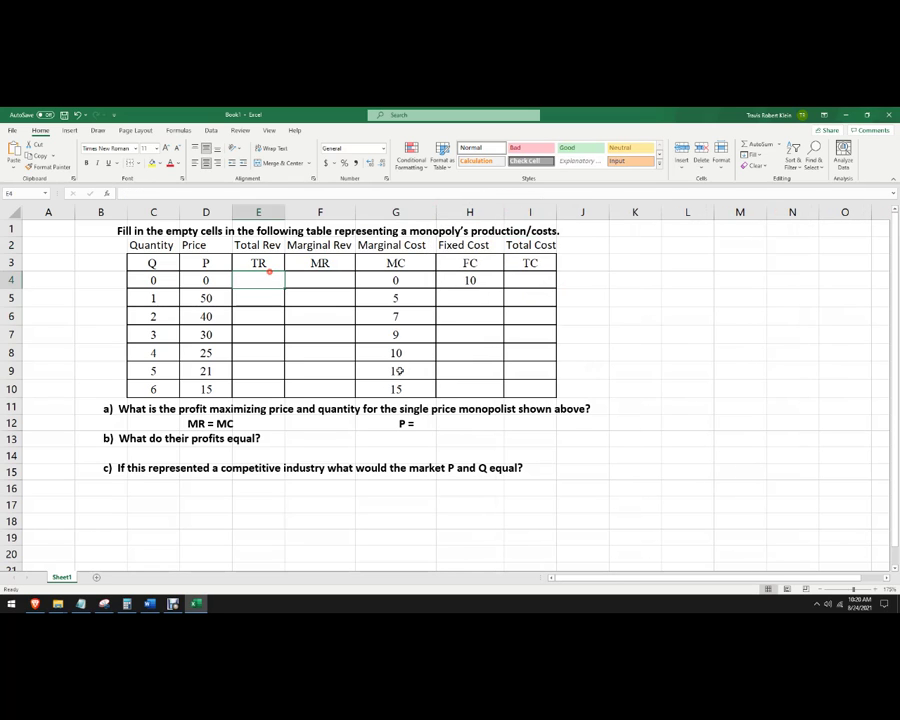
pyautogui.write('=')
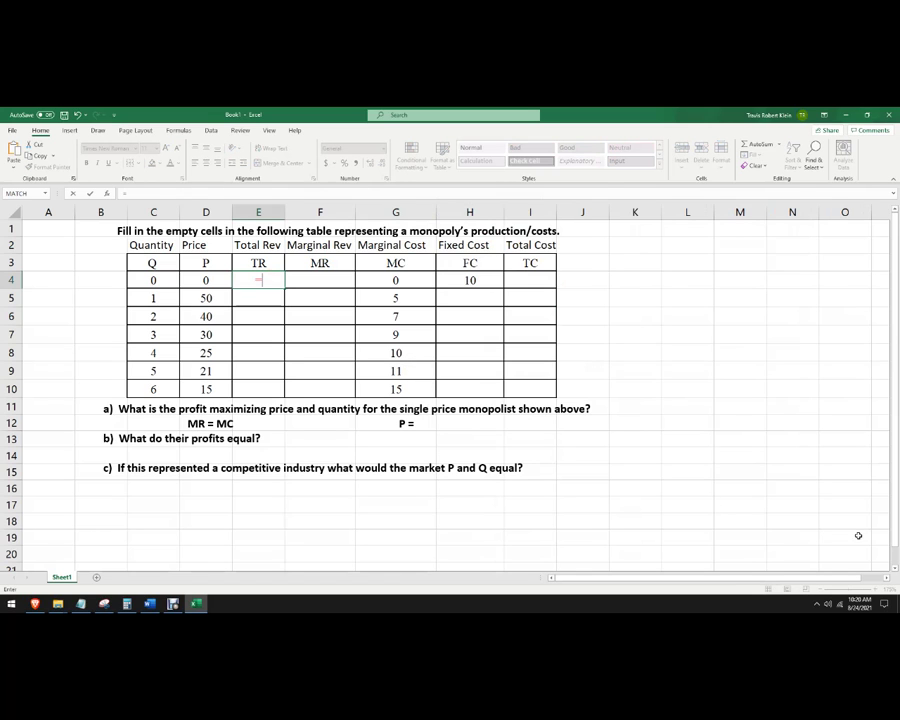
pyautogui.click(170, 281)
pyautogui.write('*')
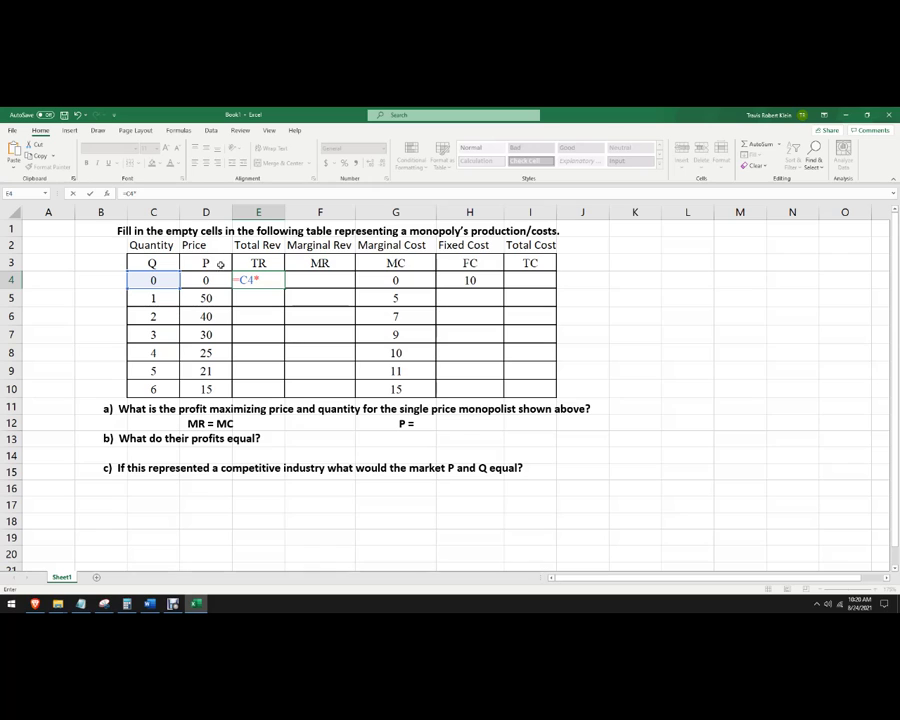
pyautogui.click(213, 281)
pyautogui.press('Return')
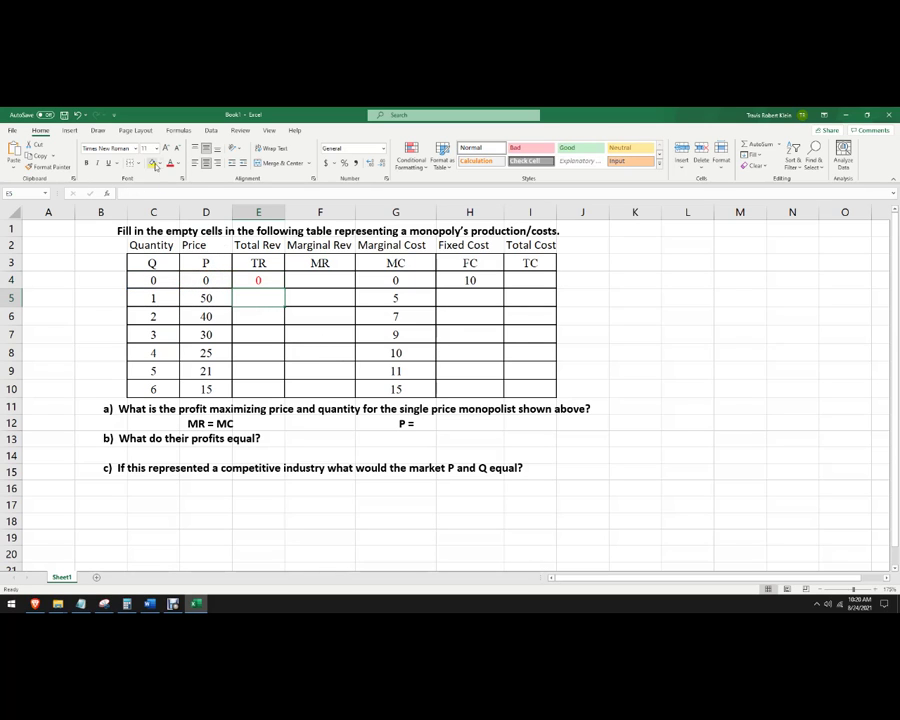
# Change the font color of the table cells E4:I10 to black.
pyautogui.click(252, 281)
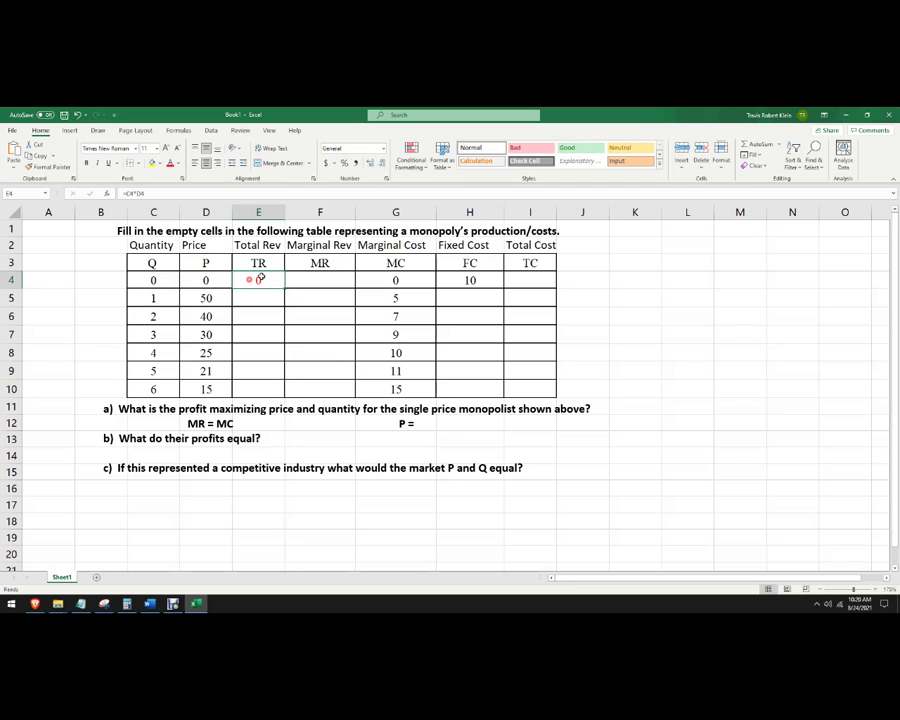
pyautogui.moveTo(320, 291); pyautogui.dragTo(518, 388)
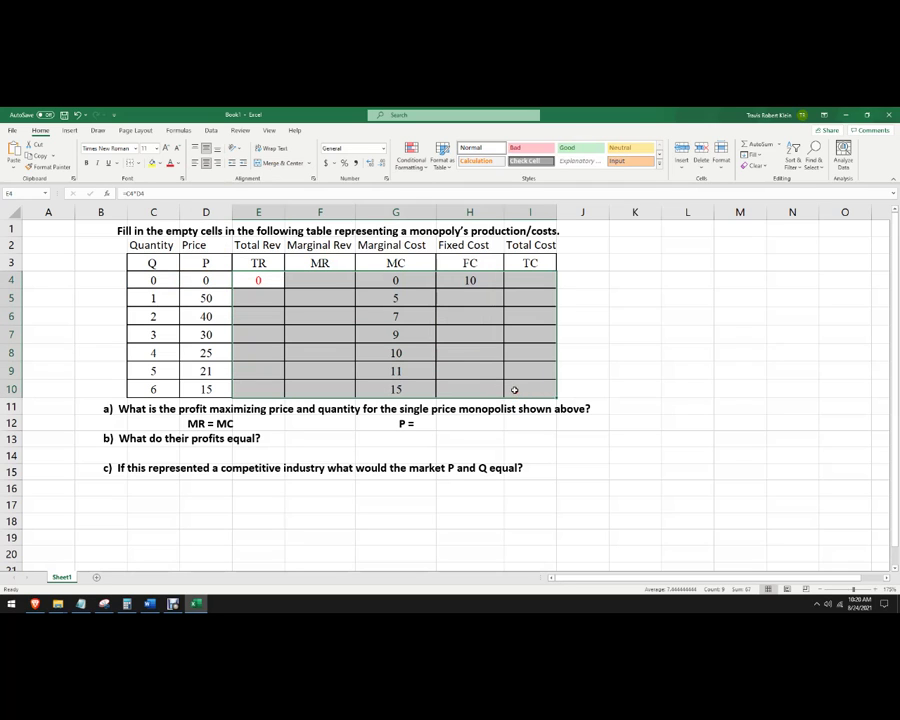
pyautogui.click(176, 164)
pyautogui.click(200, 192)
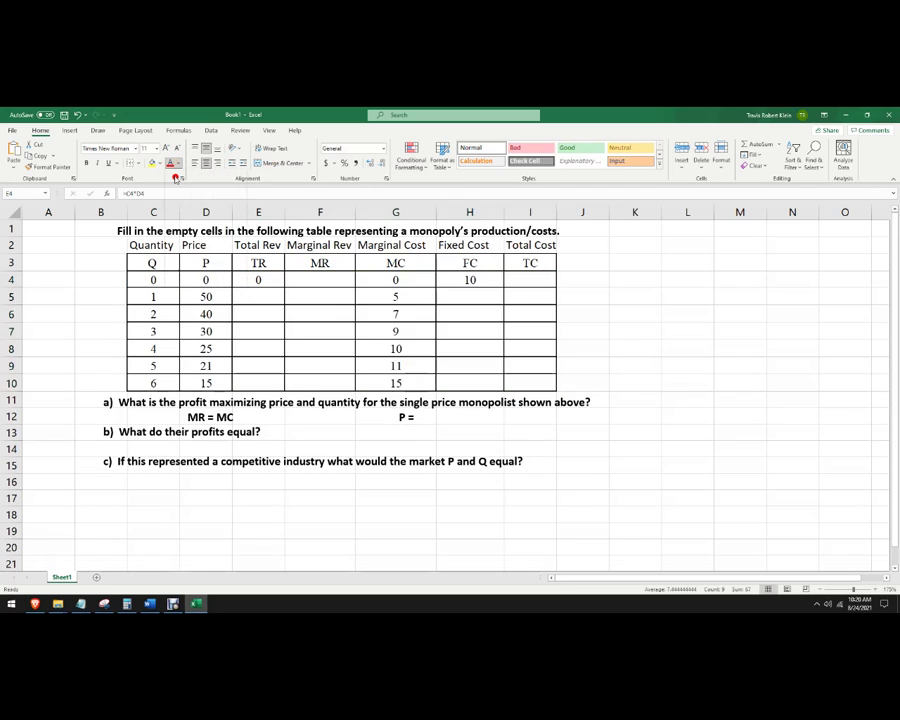
pyautogui.click(292, 290)
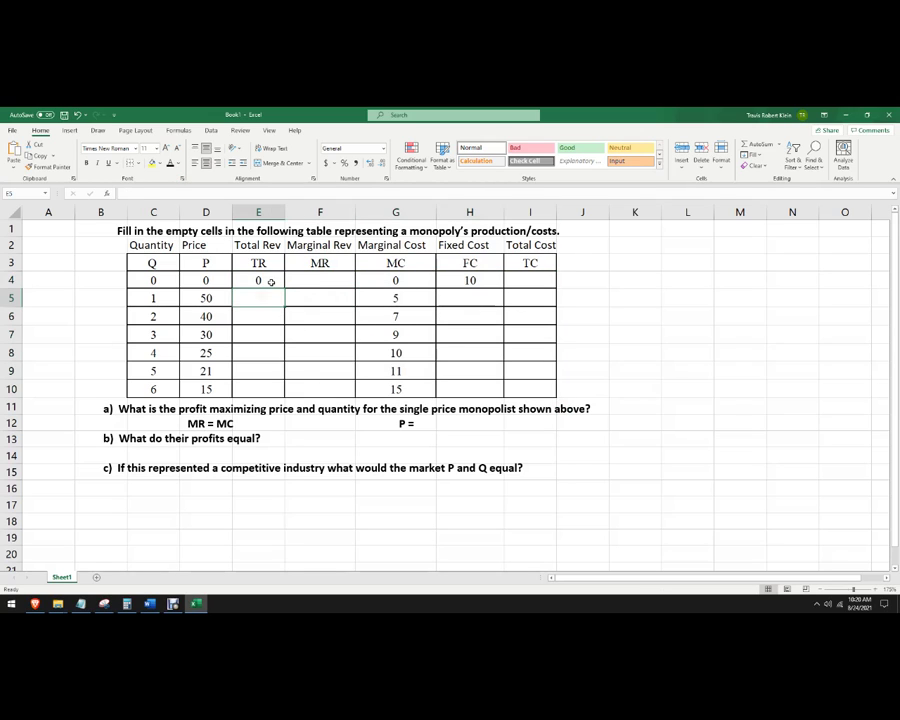
# Fill the total revenue formula from E4 down through E10 and check the formula in E9.
pyautogui.click(266, 283)
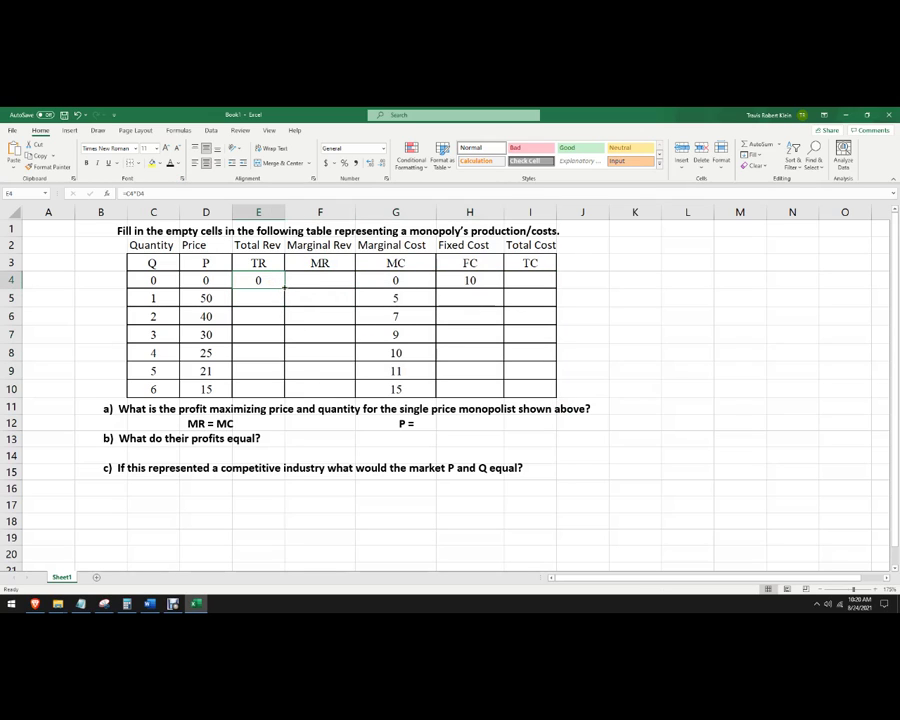
pyautogui.moveTo(286, 290)
pyautogui.mouseDown()
pyautogui.moveTo(287, 408)
pyautogui.moveTo(285, 400)
pyautogui.mouseUp()
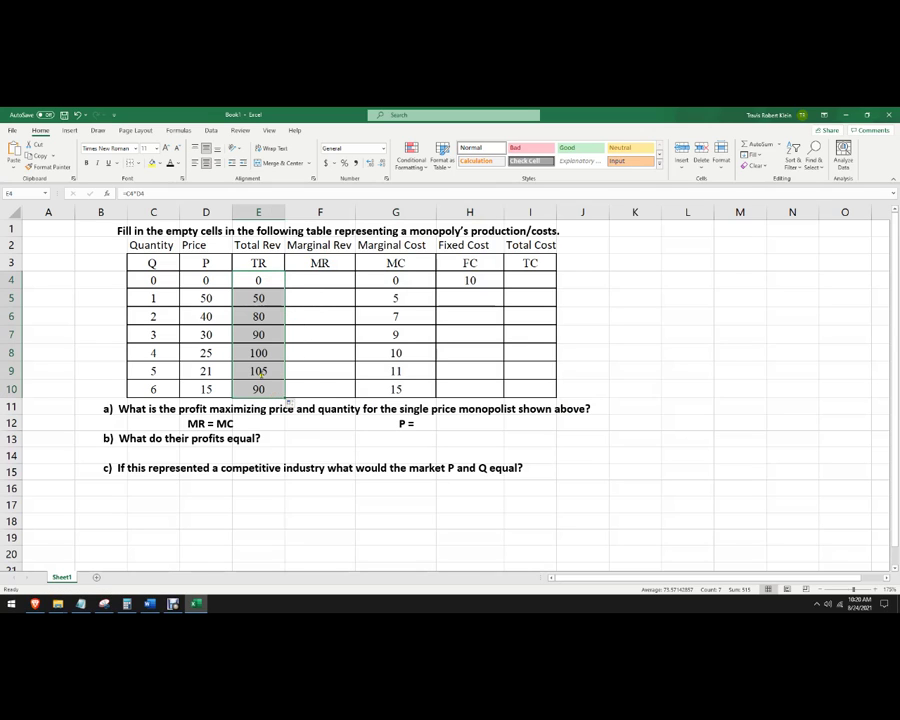
pyautogui.click(295, 373)
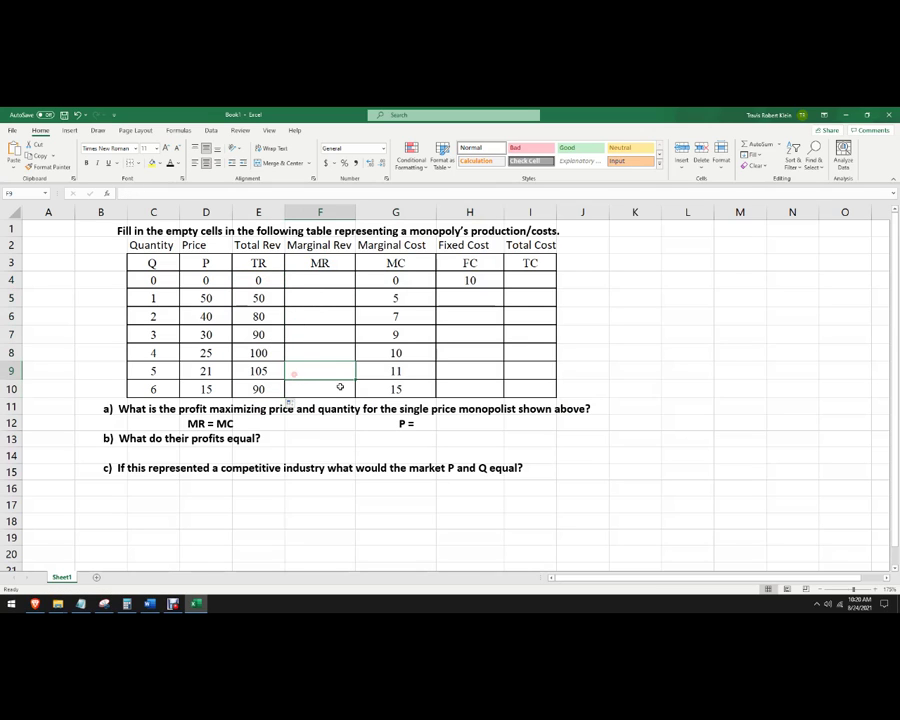
pyautogui.click(258, 375)
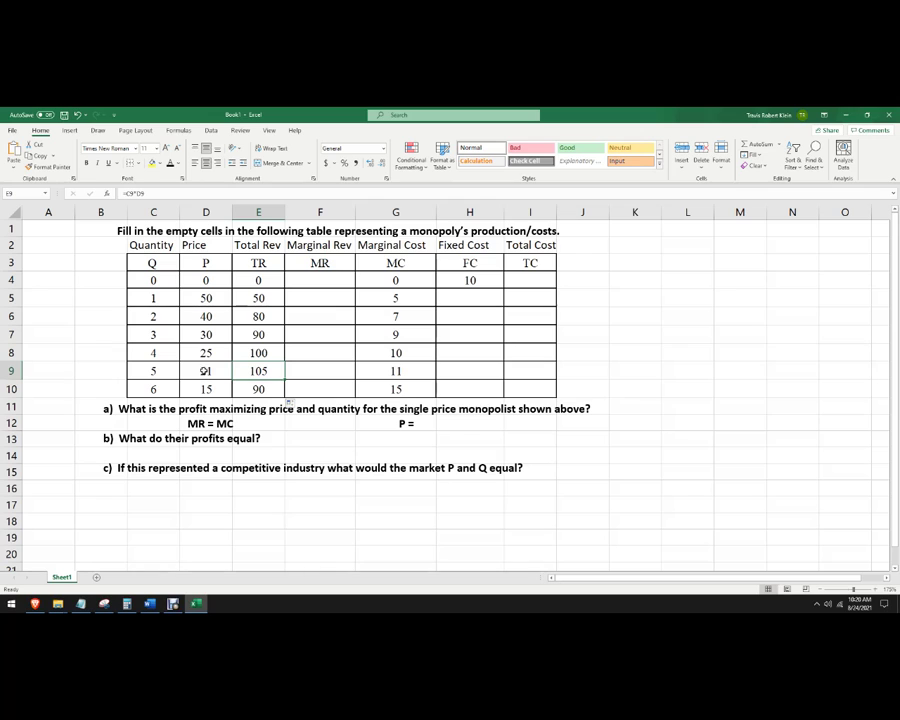
# Enter N/A as the marginal revenue for quantity 0 in F4.
pyautogui.click(303, 278)
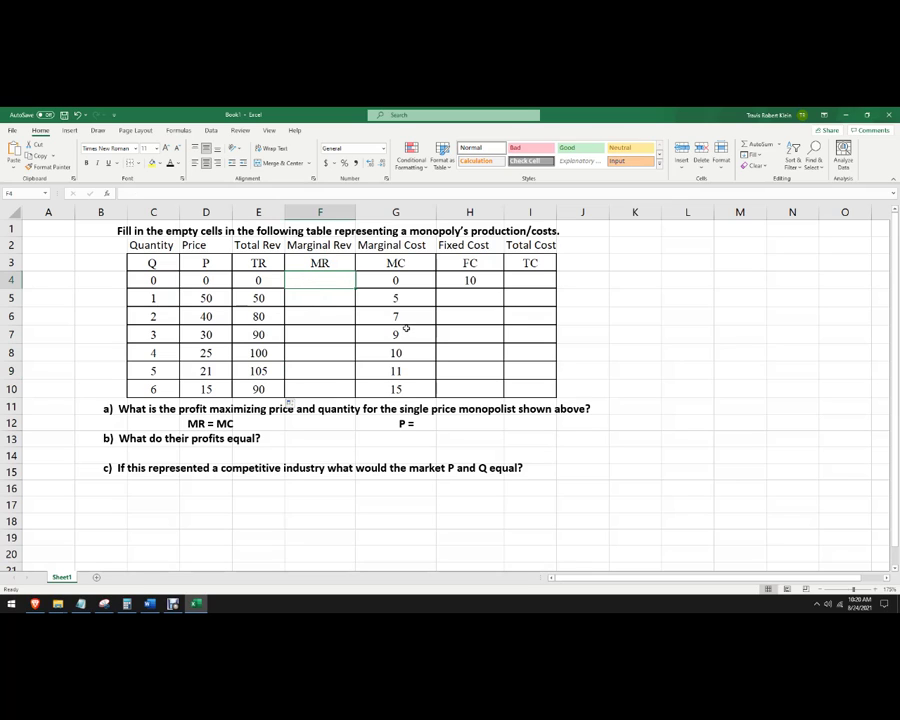
pyautogui.write('N/')
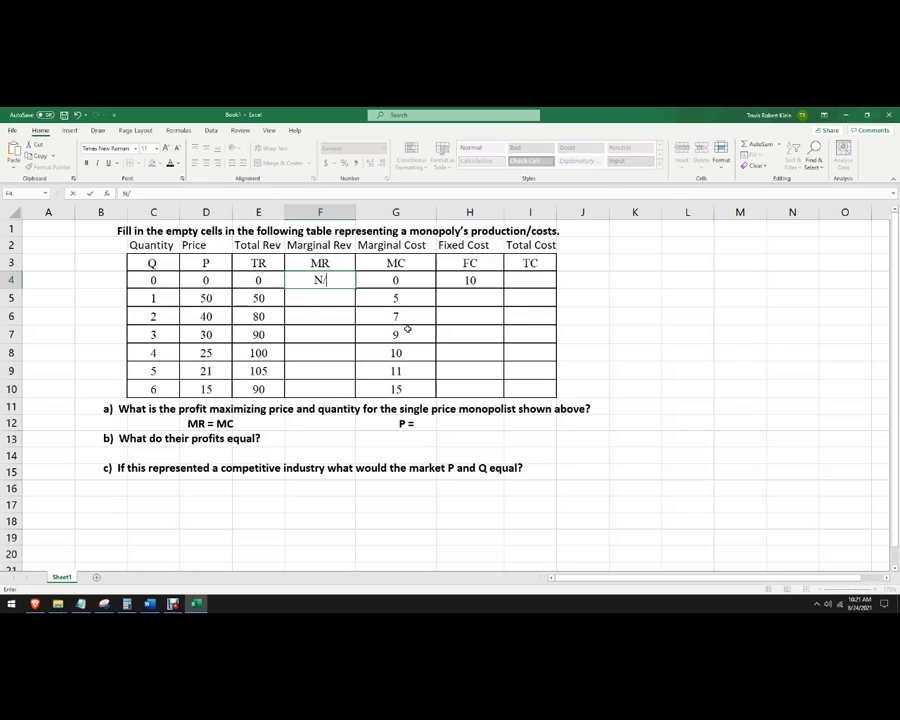
pyautogui.write('A')
# Calculate marginal revenue for quantity 1 in F5 with the formula =E5-E4.
pyautogui.click(341, 299)
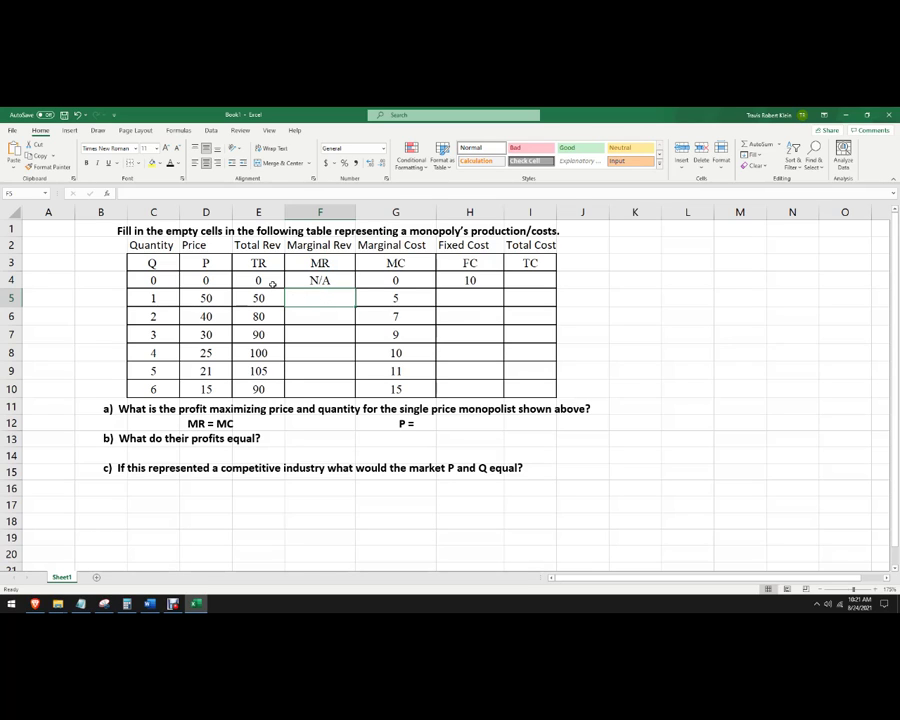
pyautogui.write('=')
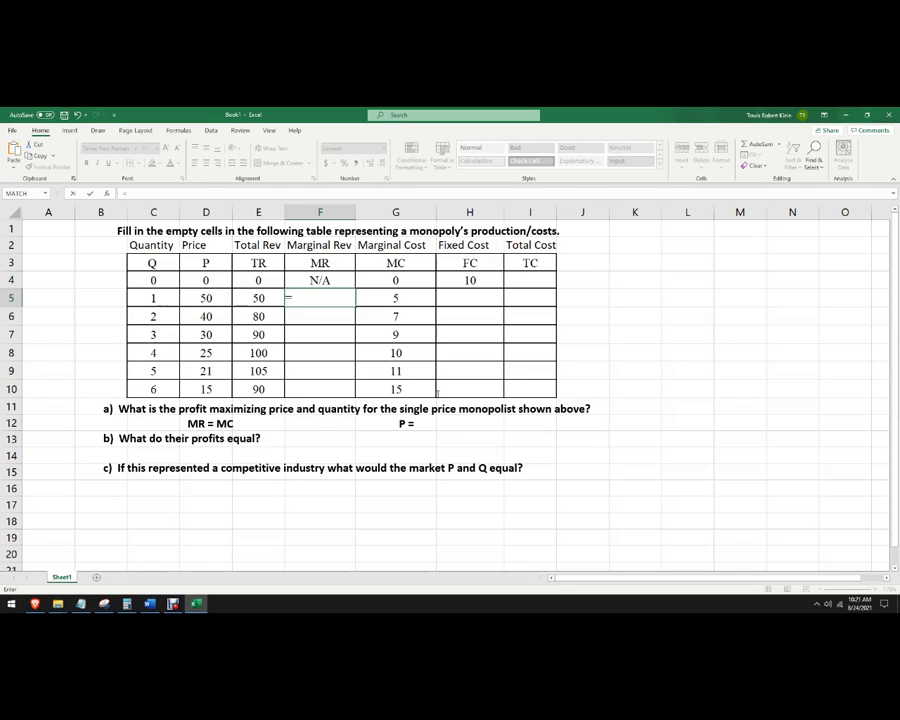
pyautogui.click(262, 297)
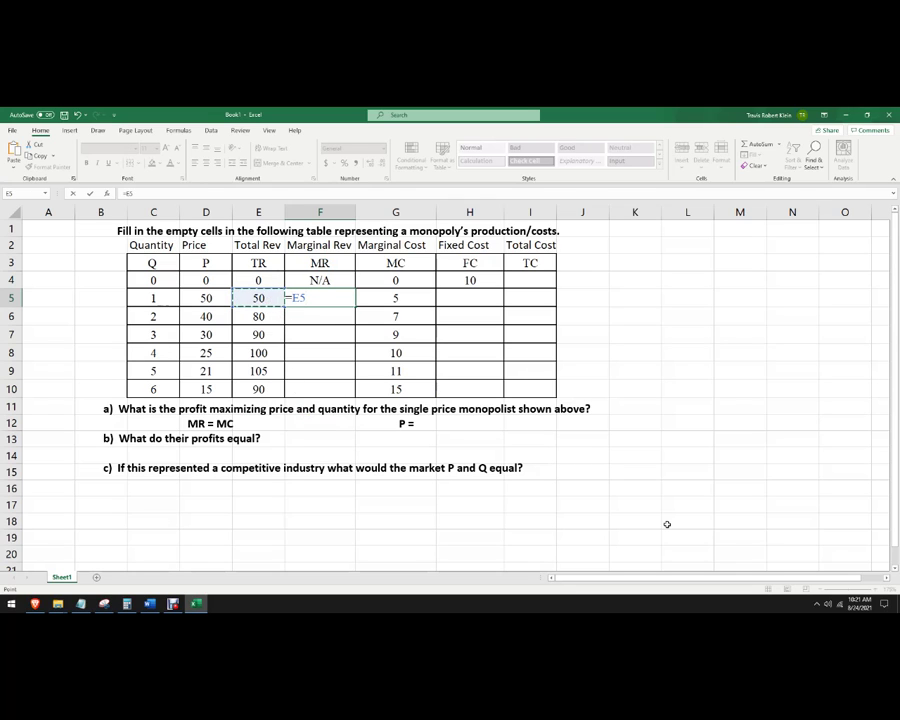
pyautogui.write('-')
pyautogui.click(258, 280)
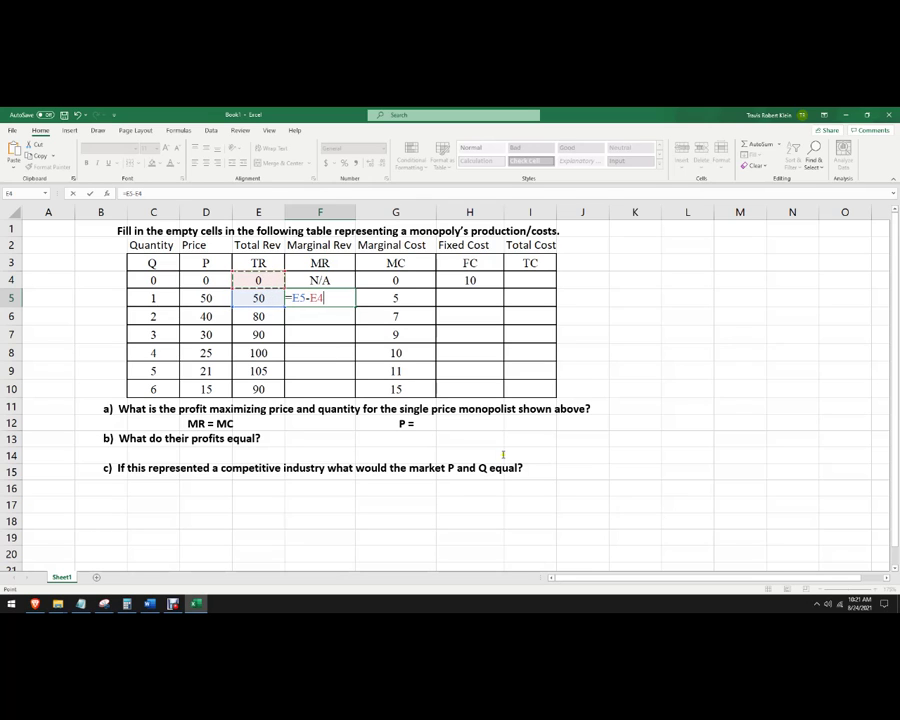
pyautogui.press('Return')
pyautogui.click(326, 304)
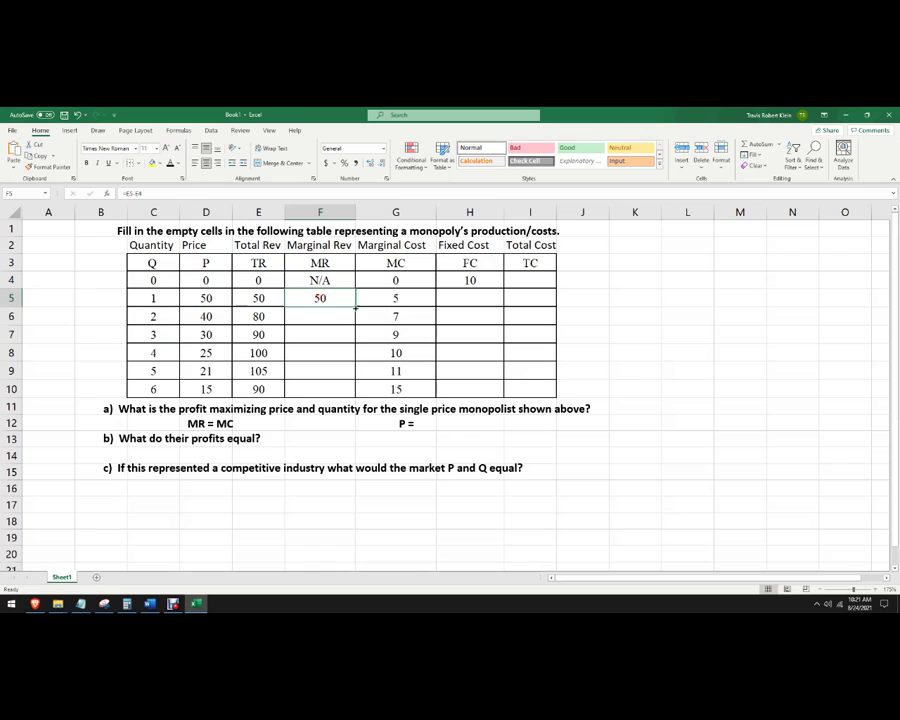
# Fill the marginal revenue formula from F5 down through F10 and check the formulas in F10 and F9.
pyautogui.moveTo(355, 307); pyautogui.dragTo(346, 392)
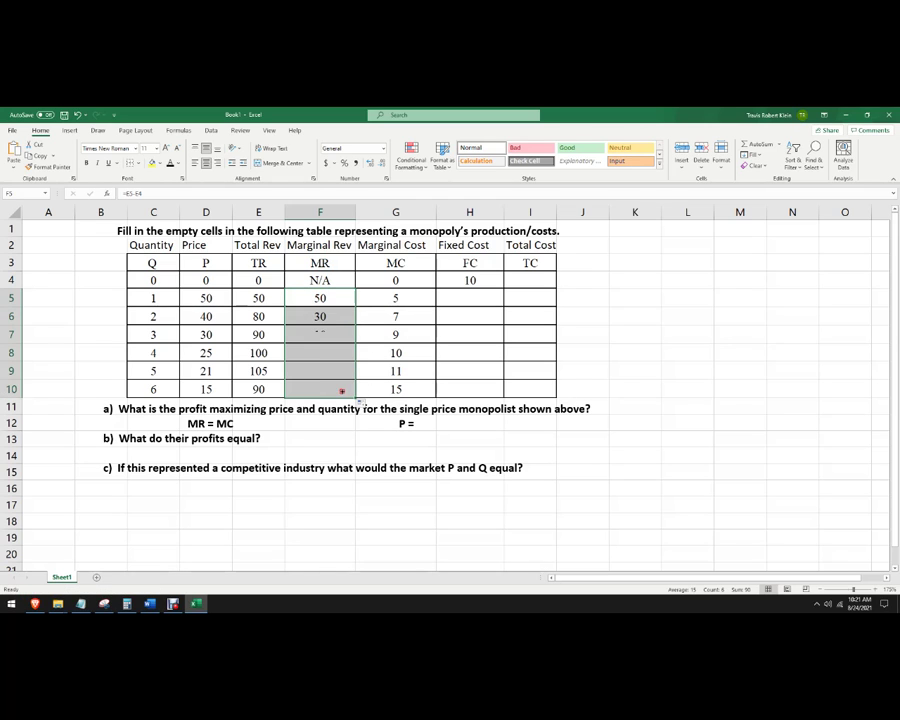
pyautogui.click(345, 386)
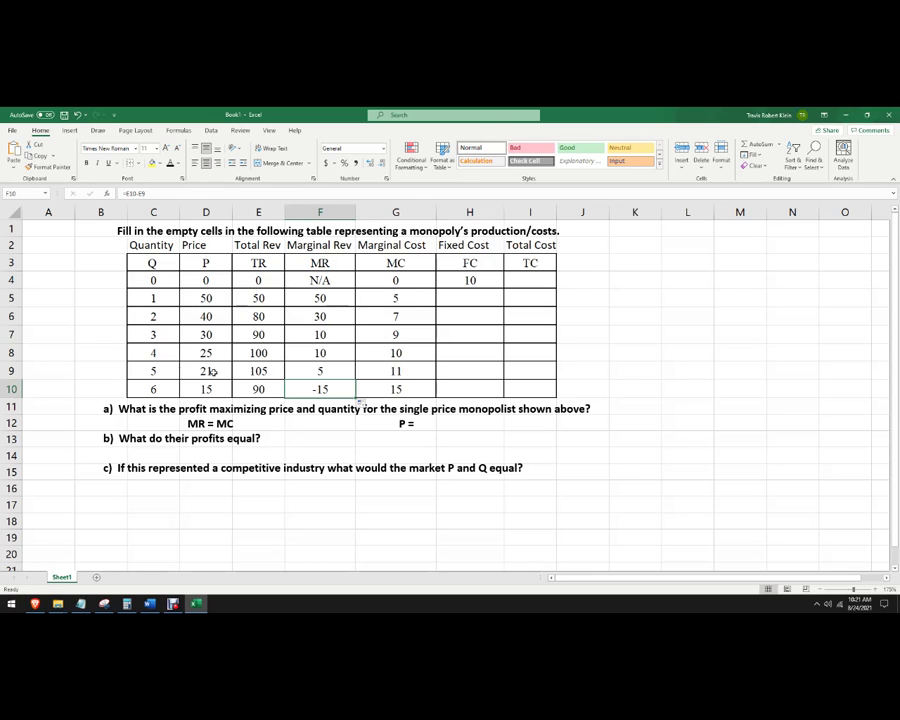
pyautogui.click(295, 372)
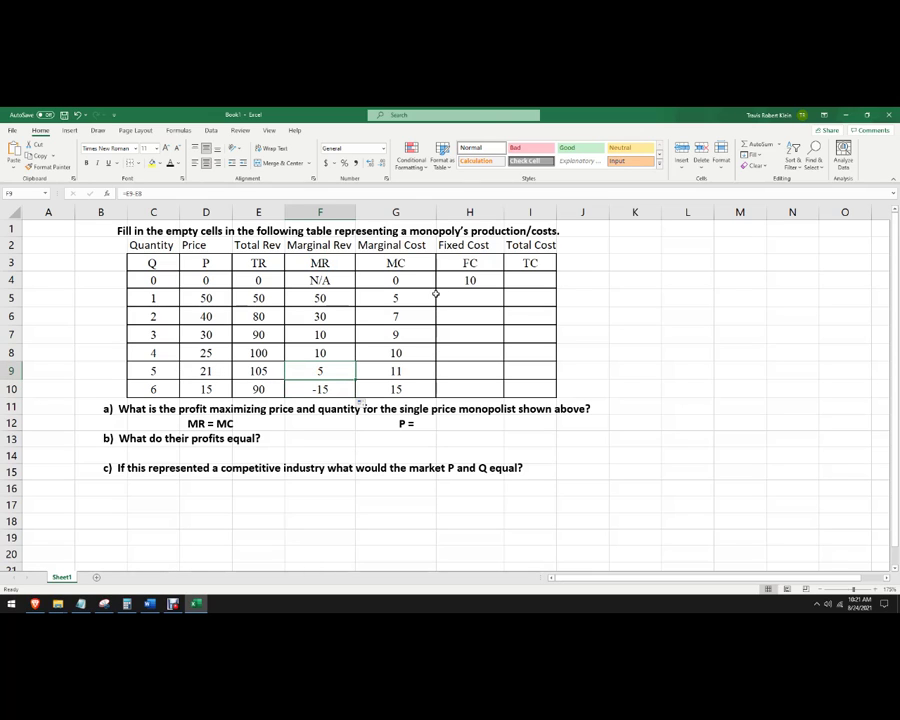
# Compare marginal revenue with marginal cost row by row for quantities 1 through 4.
pyautogui.click(400, 296)
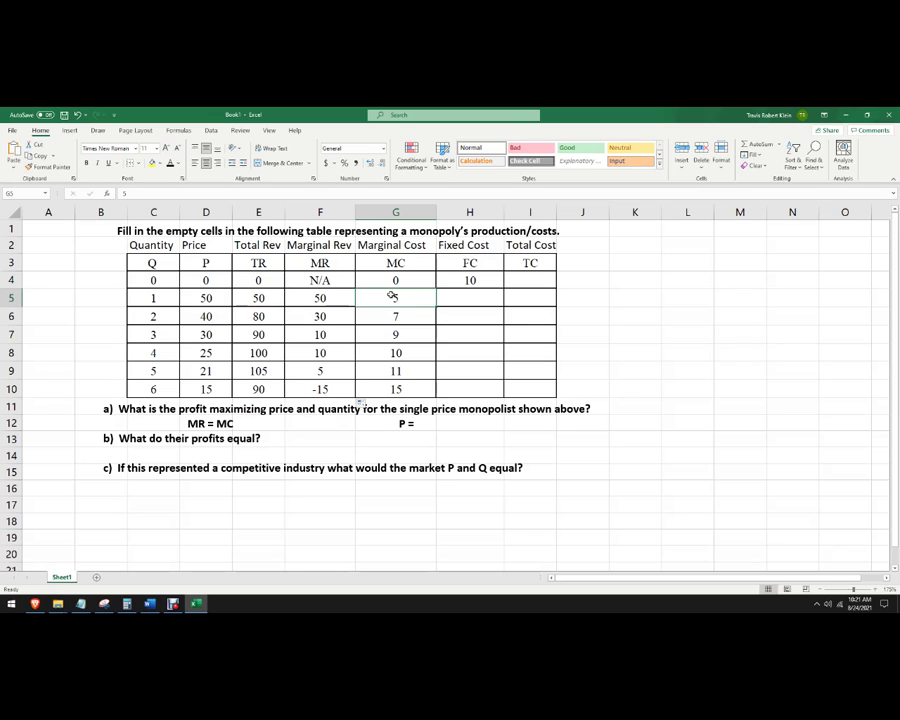
pyautogui.moveTo(319, 300); pyautogui.dragTo(380, 297)
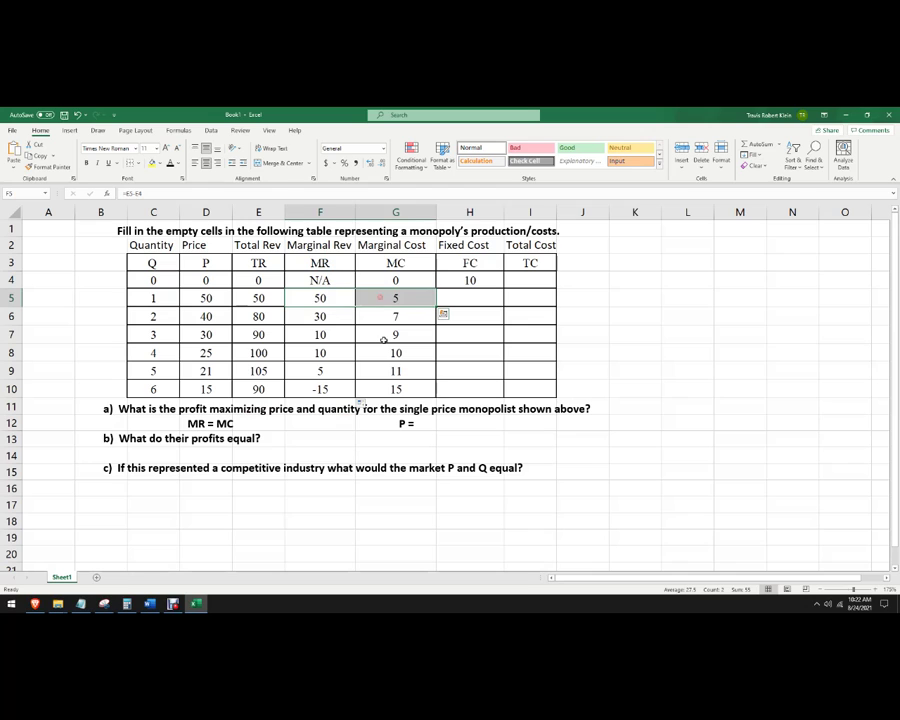
pyautogui.moveTo(320, 316); pyautogui.dragTo(380, 316)
pyautogui.moveTo(319, 339); pyautogui.dragTo(376, 341)
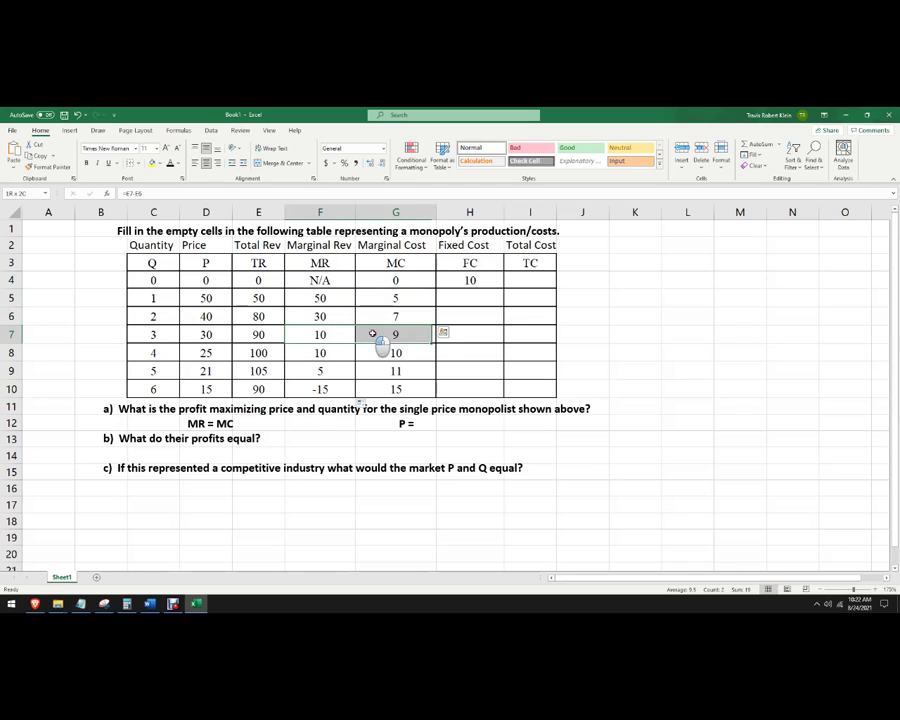
pyautogui.moveTo(320, 352); pyautogui.dragTo(390, 357)
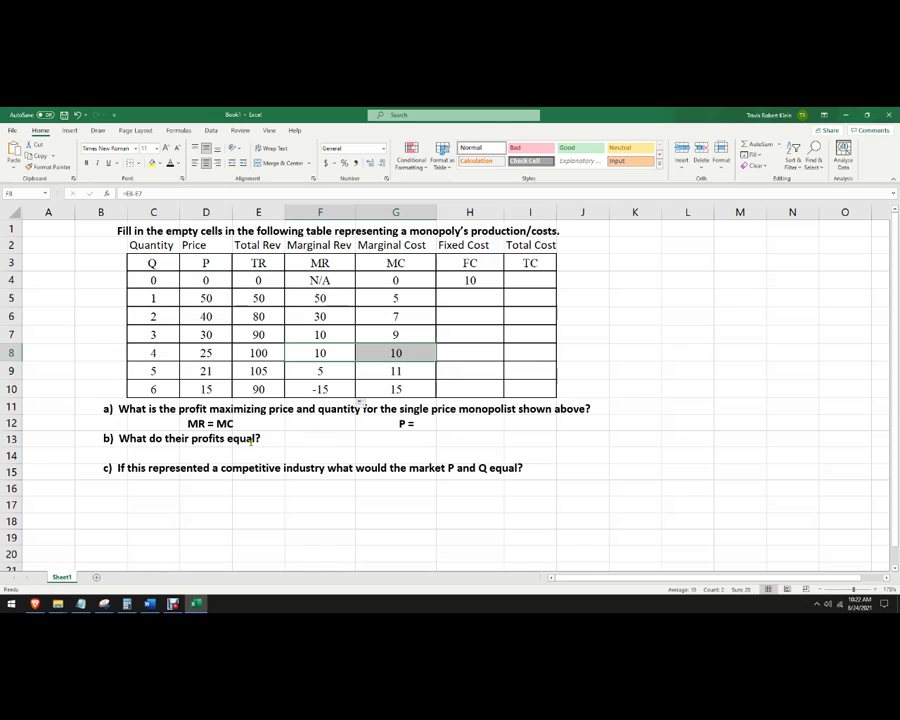
# Answer question a in the text box with Q=4 after MR = MC and 25 after P =.
pyautogui.click(249, 423)
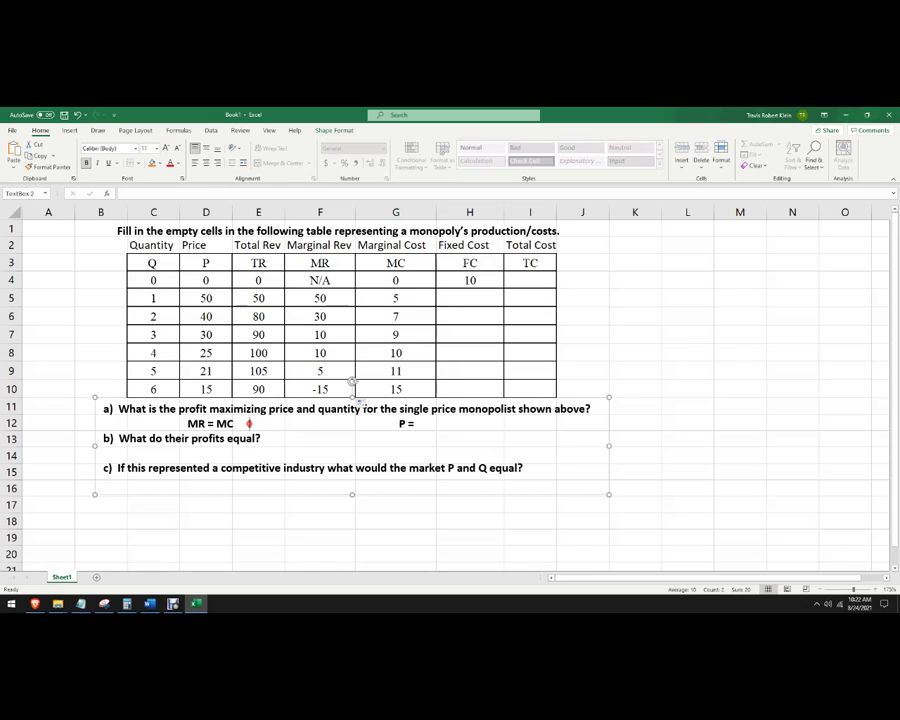
pyautogui.write('4')
pyautogui.press('BackSpace')
pyautogui.write('Q=4')
pyautogui.press('End')
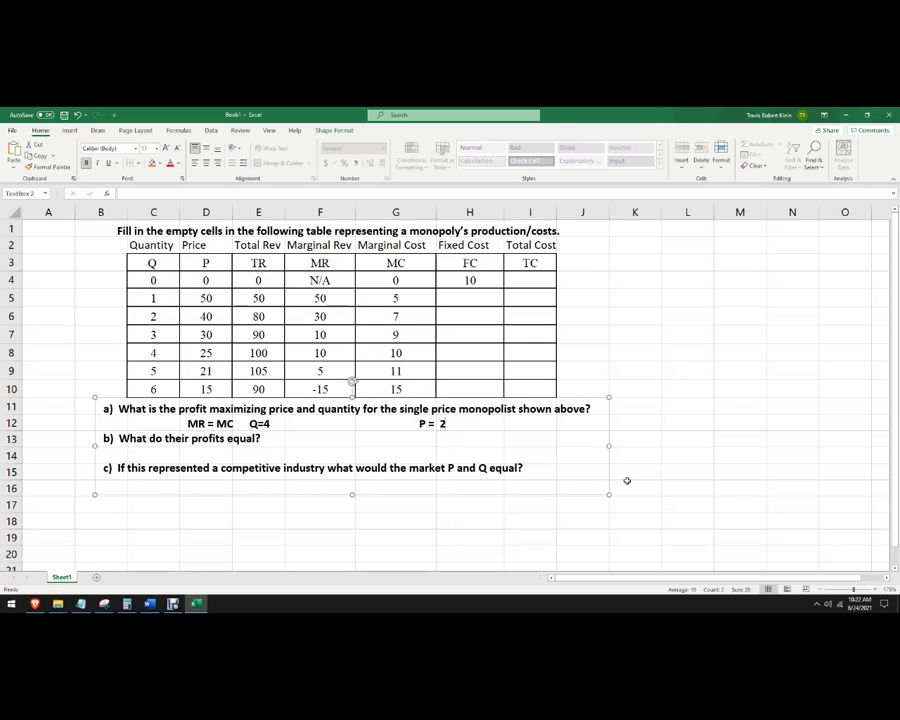
pyautogui.write('5')
pyautogui.click(304, 424)
pyautogui.click(305, 438)
pyautogui.click(666, 421)
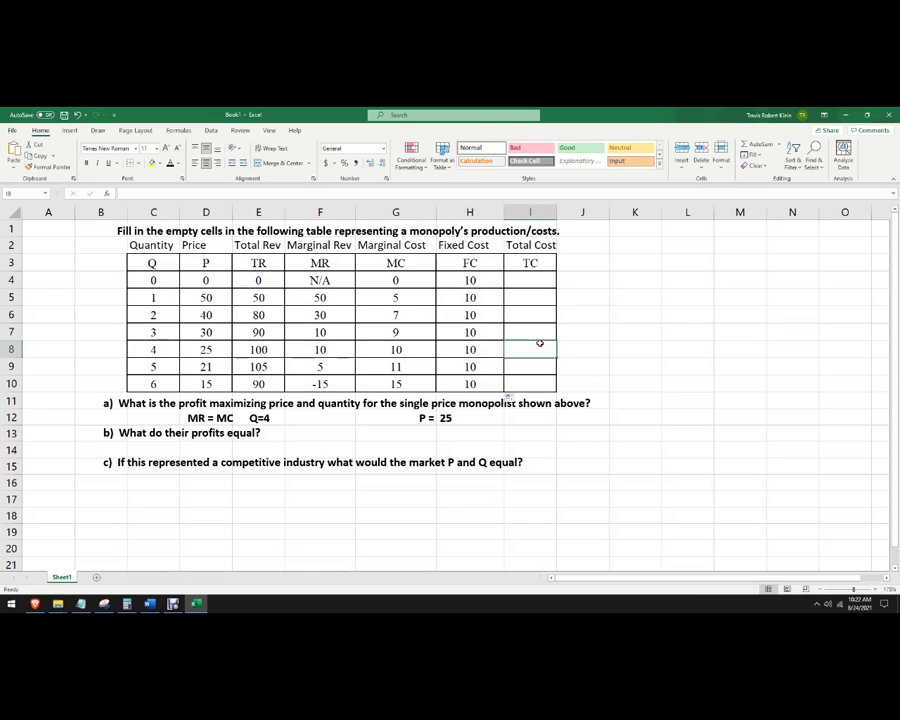
# Enter total costs of 10 for quantity 0 in I4 and 15 for quantity 1 in I5.
pyautogui.click(537, 282)
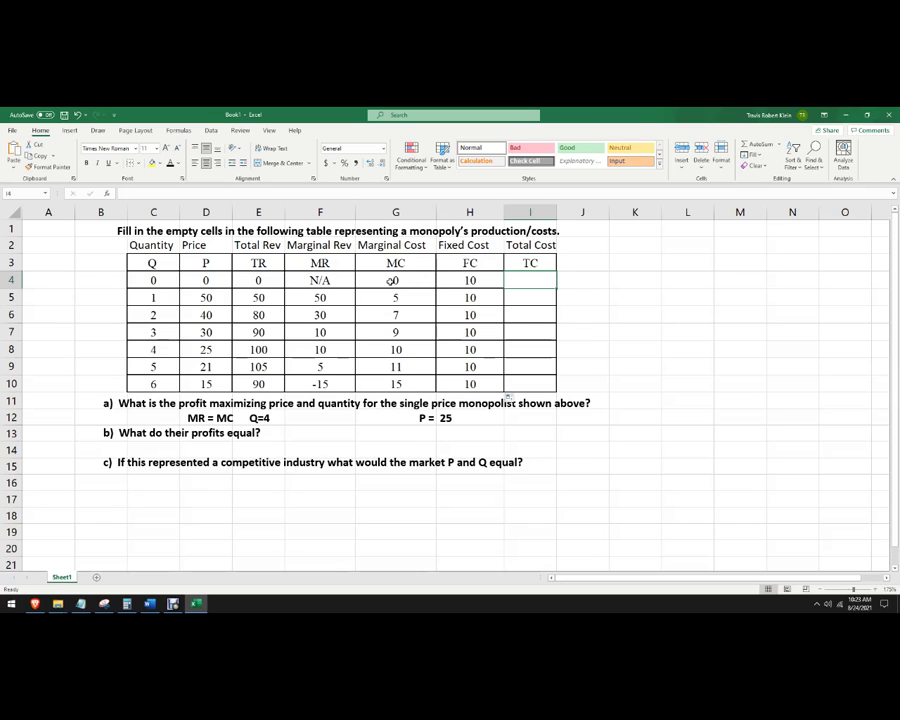
pyautogui.write('10')
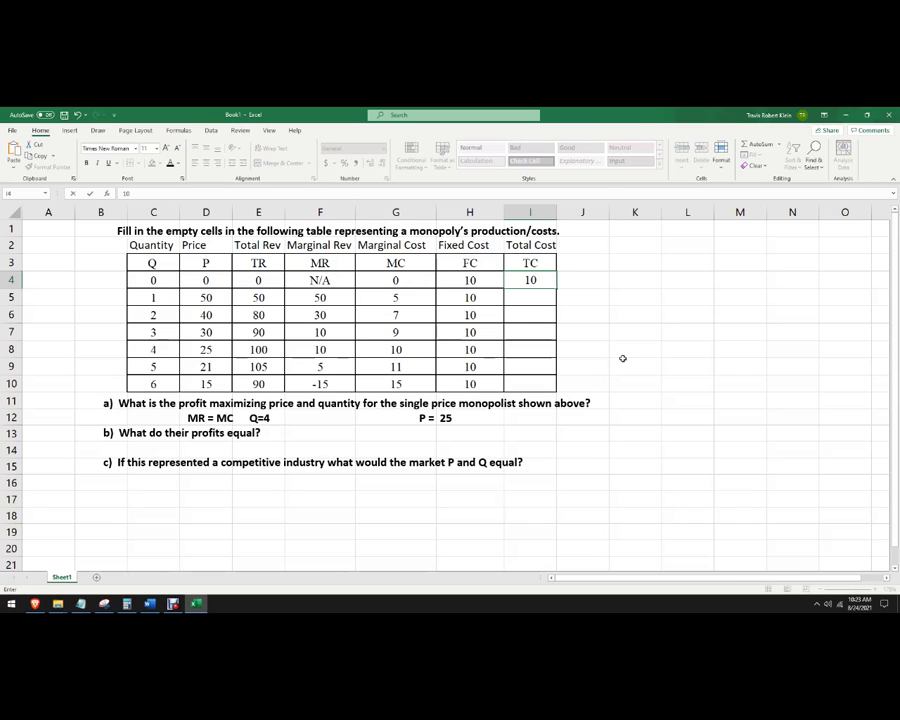
pyautogui.press('Return')
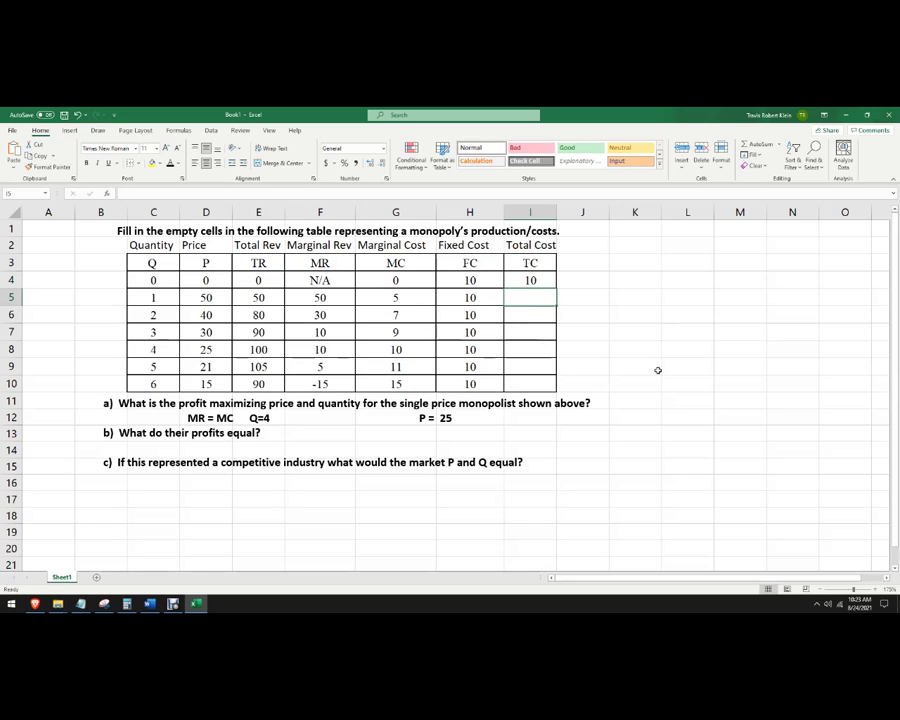
pyautogui.write('15')
pyautogui.press('Return')
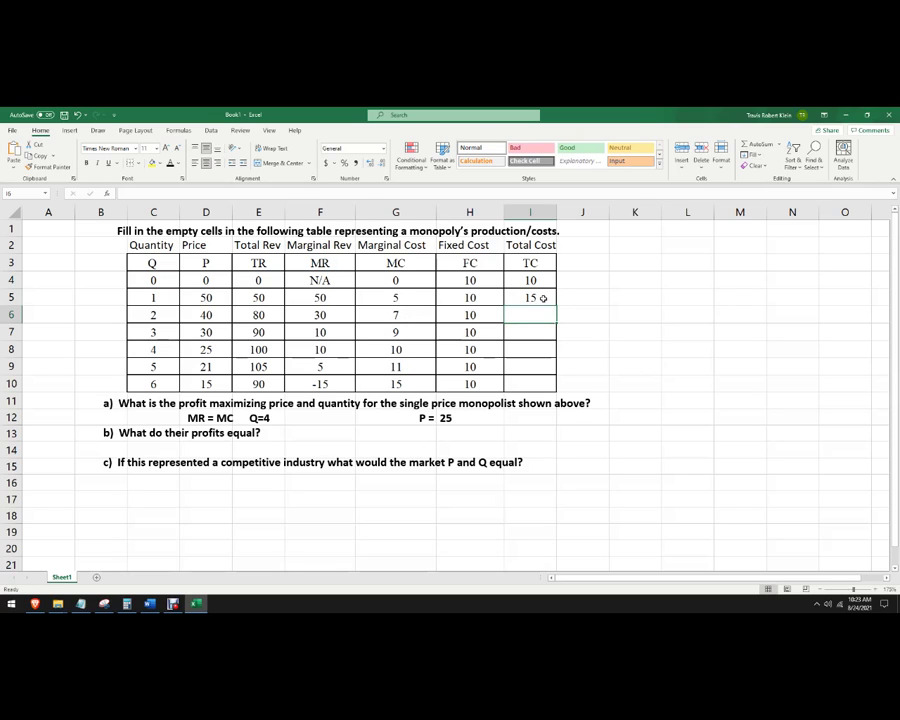
# Calculate total cost for quantity 2 in I6 with the formula =I5+G6 and fill it down through I10.
pyautogui.write('=')
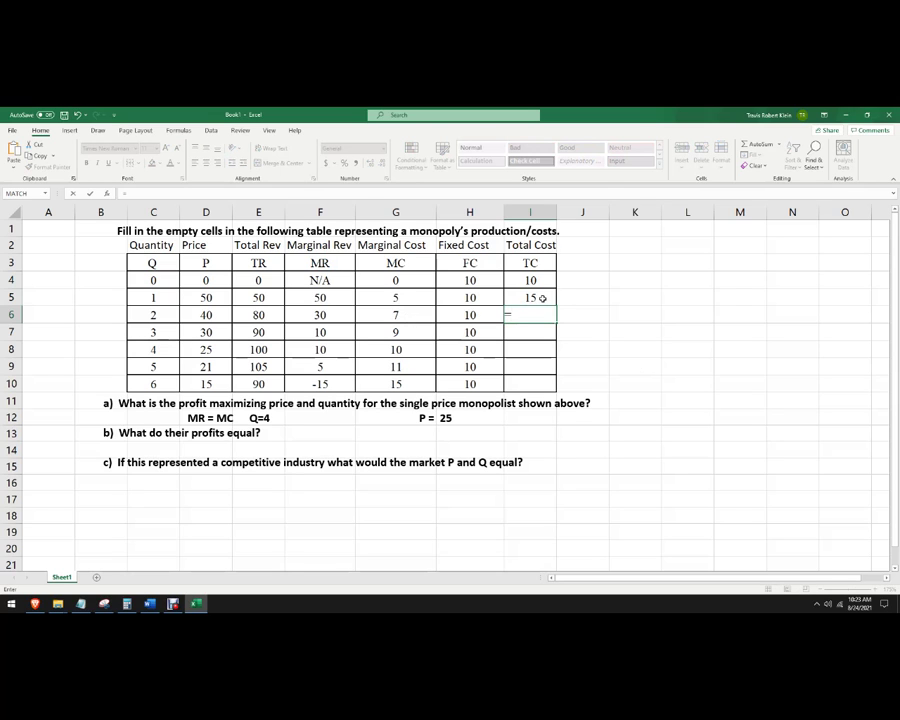
pyautogui.click(541, 298)
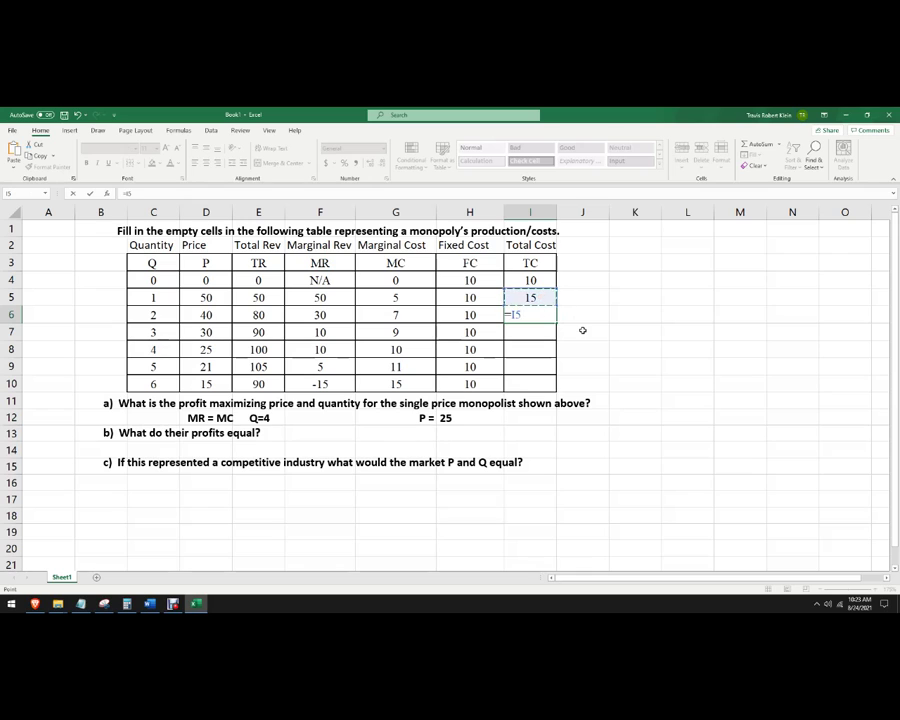
pyautogui.write('+')
pyautogui.click(396, 314)
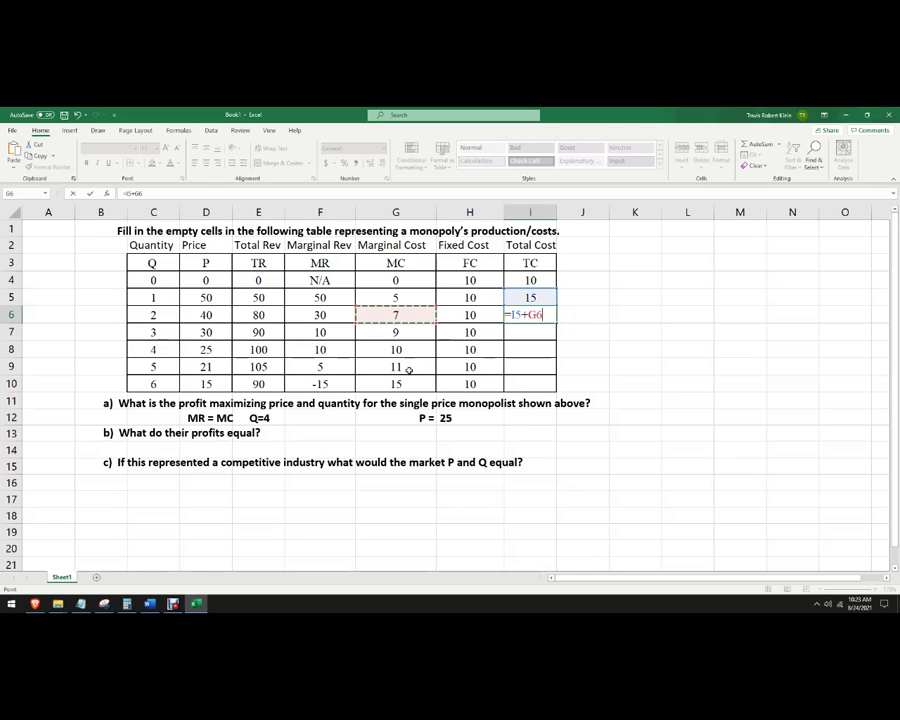
pyautogui.press('Return')
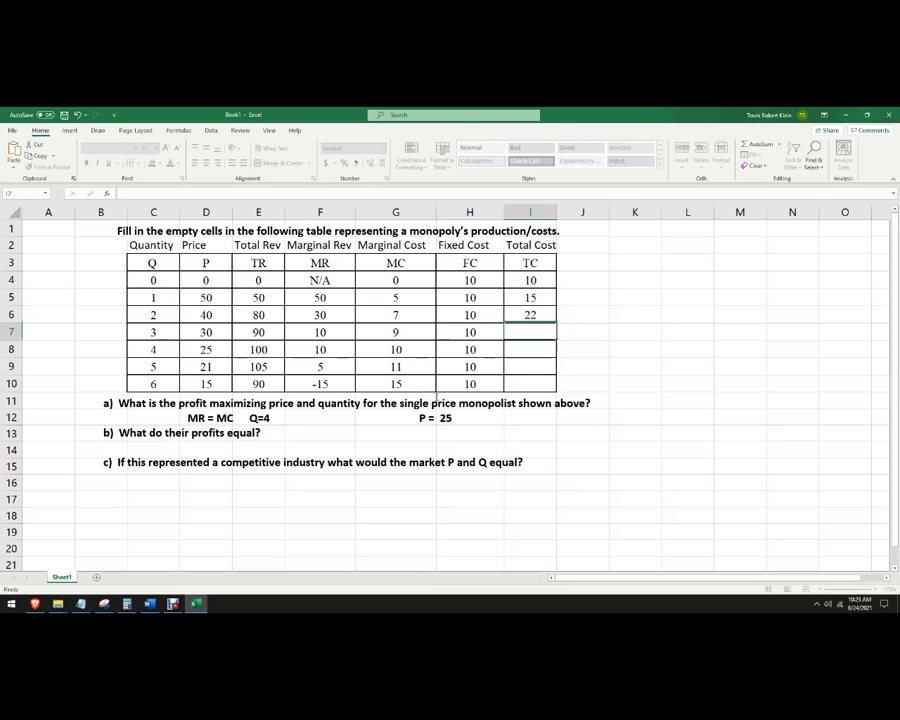
pyautogui.click(551, 312)
pyautogui.moveTo(556, 323); pyautogui.dragTo(568, 383)
pyautogui.click(606, 392)
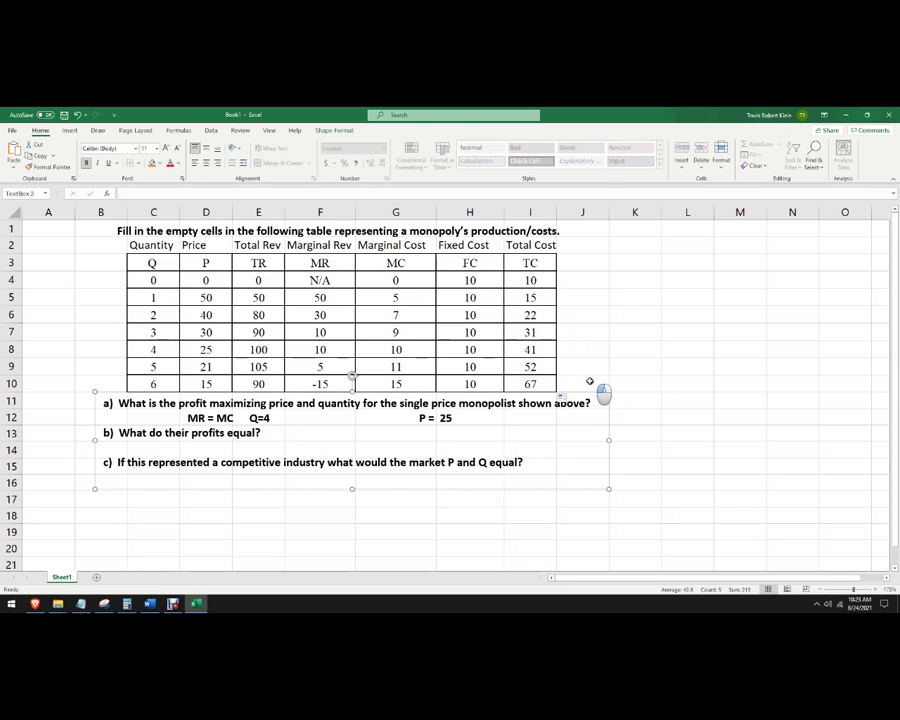
pyautogui.click(590, 381)
# Add a VC column header in J3 and calculate variable cost in J4 with the formula =I4-H4.
pyautogui.click(586, 265)
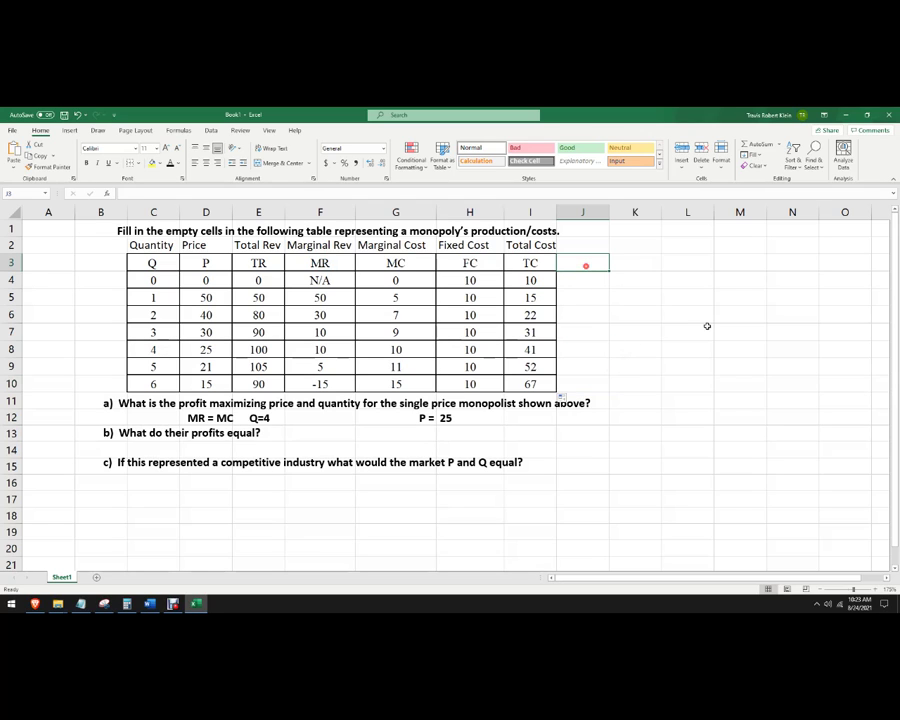
pyautogui.write('VC')
pyautogui.press('Return')
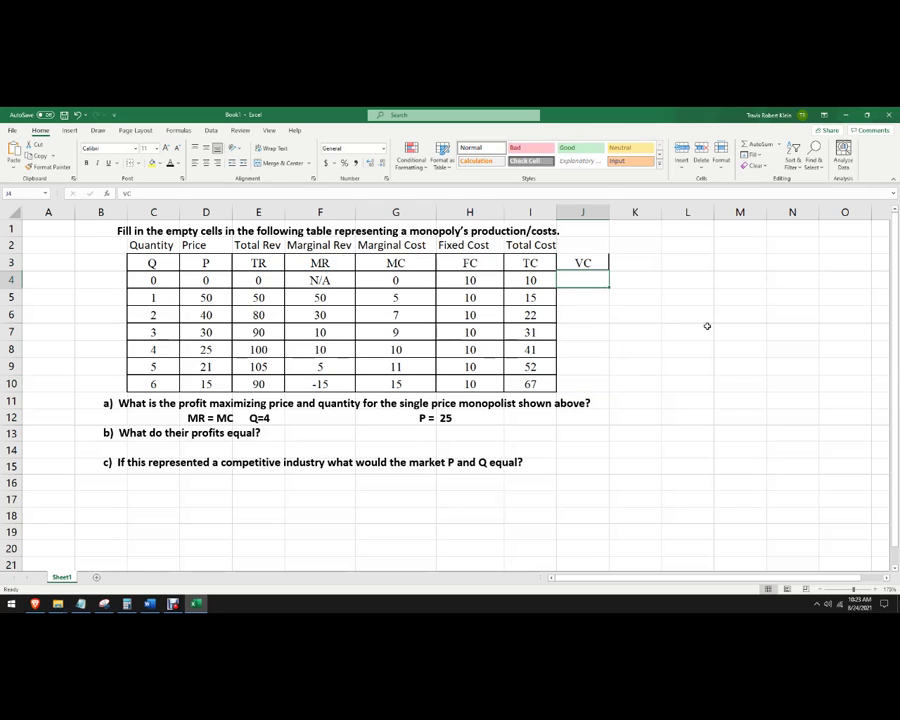
pyautogui.write('=')
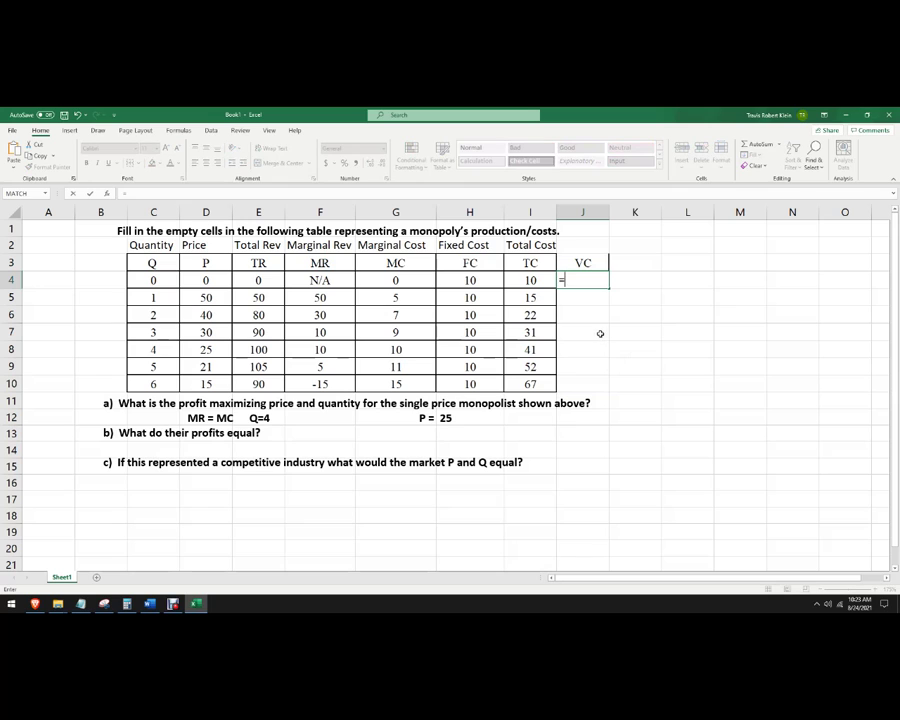
pyautogui.click(545, 281)
pyautogui.write('-')
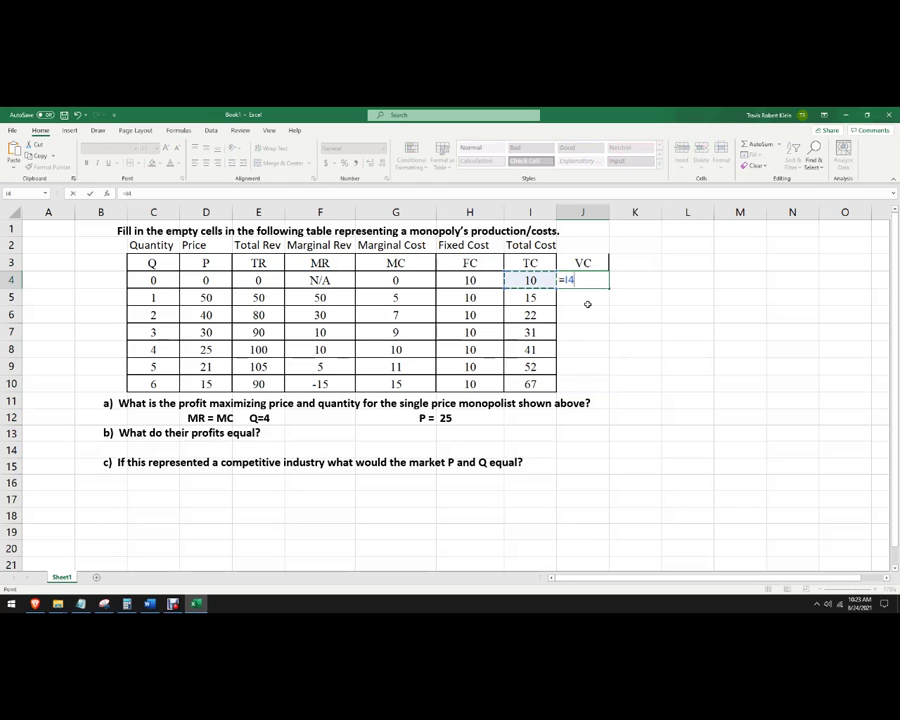
pyautogui.click(468, 280)
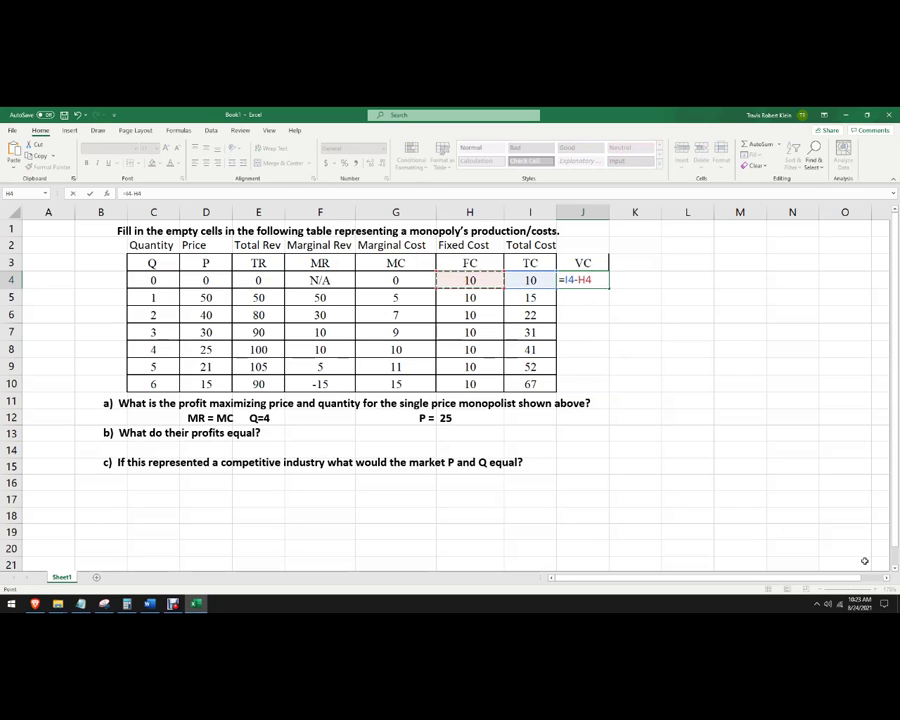
pyautogui.press('Return')
# Fill the variable cost formula from J4 down through J10.
pyautogui.click(603, 281)
pyautogui.moveTo(609, 289); pyautogui.dragTo(629, 388)
pyautogui.click(669, 382)
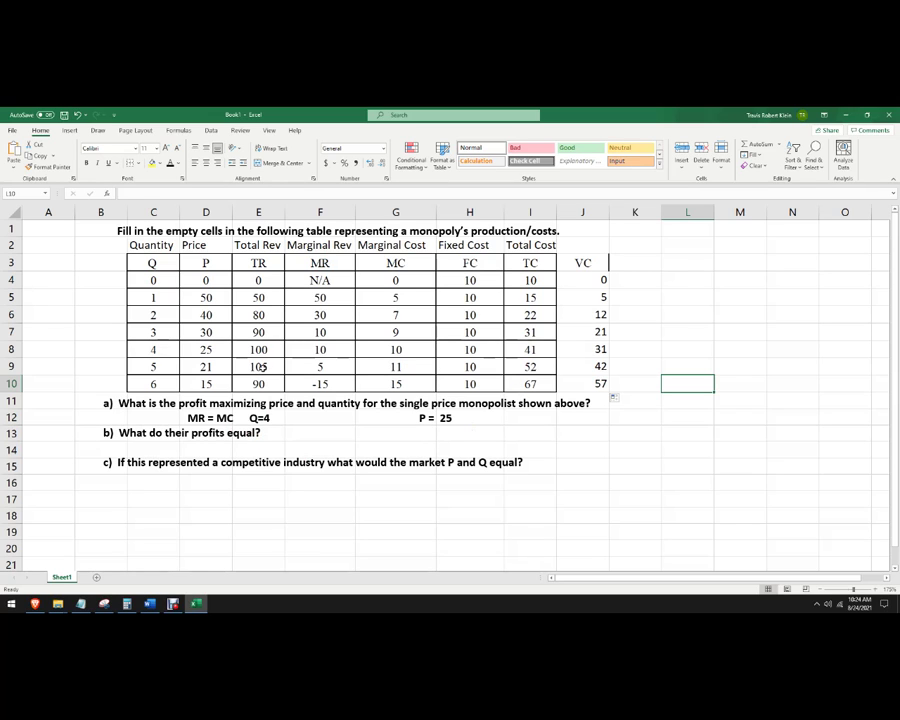
# Check total revenue for quantity 4 in E8 and enter $59 as the profit answer to question b.
pyautogui.click(258, 366)
pyautogui.click(270, 348)
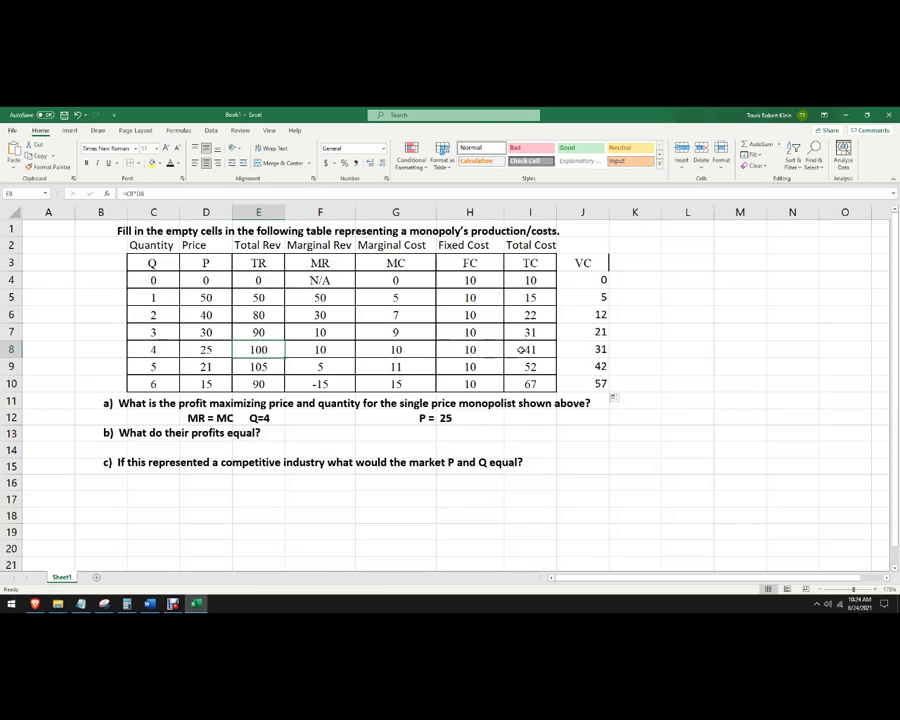
pyautogui.click(262, 432)
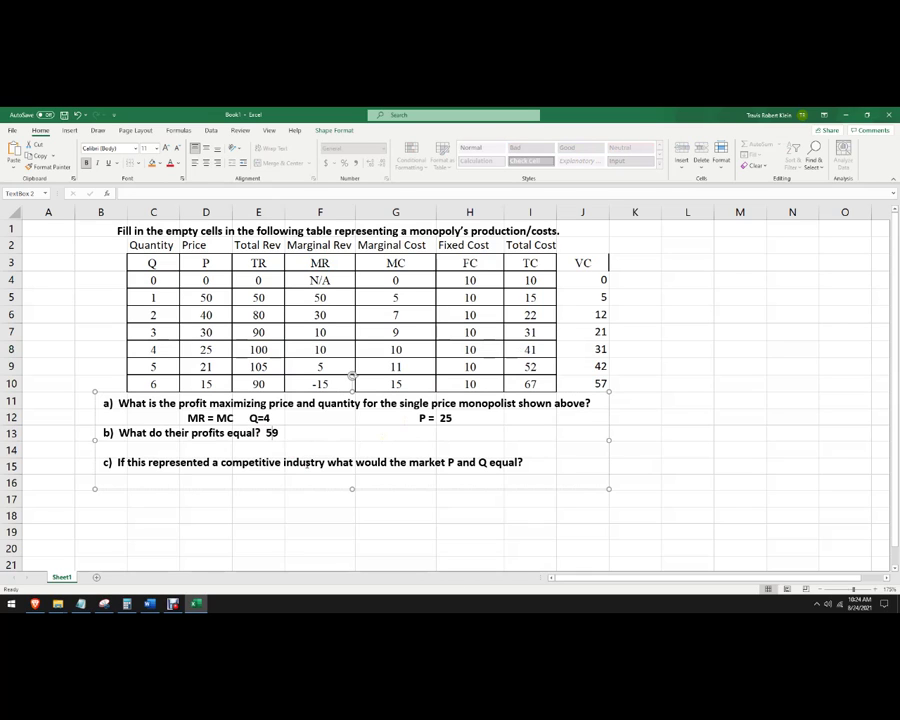
pyautogui.write('$')
pyautogui.click(698, 470)
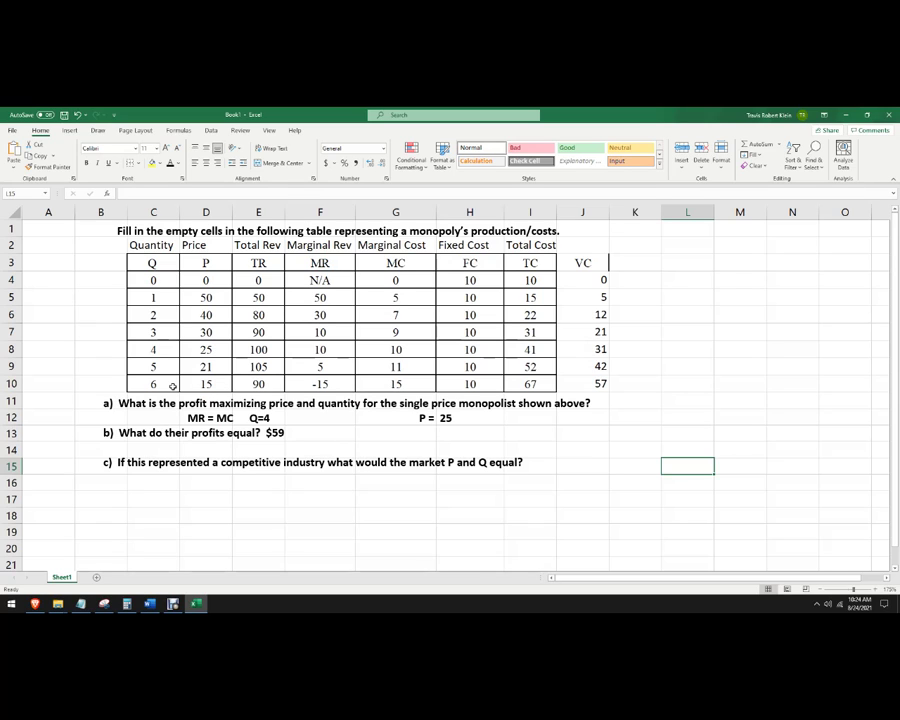
# Examine the marginal revenue column F3:F10 and its quantity 4 value in relation to question c.
pyautogui.moveTo(298, 260); pyautogui.dragTo(311, 384)
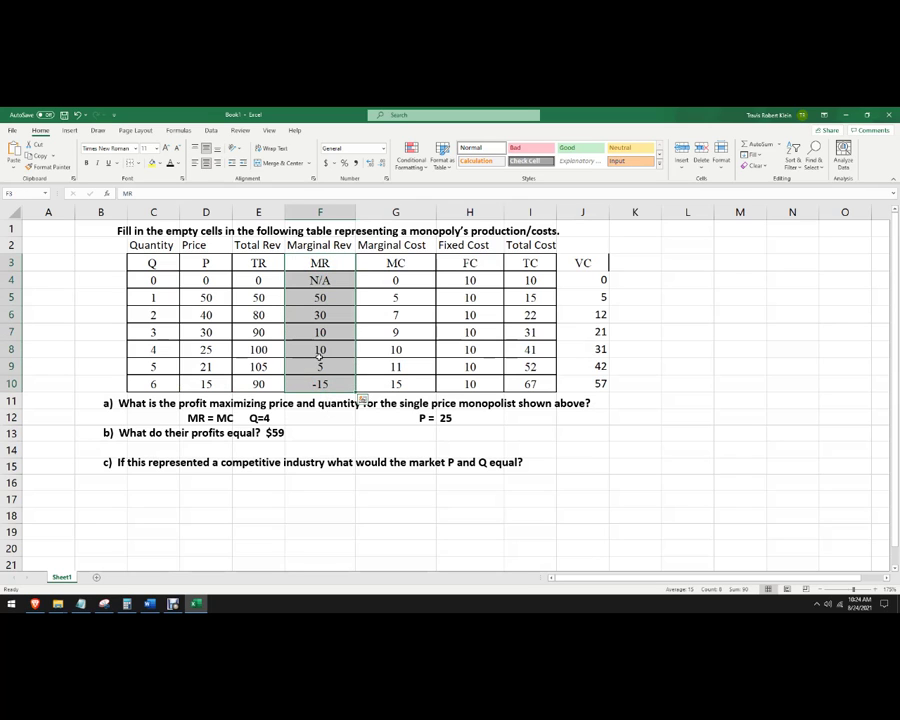
pyautogui.click(343, 351)
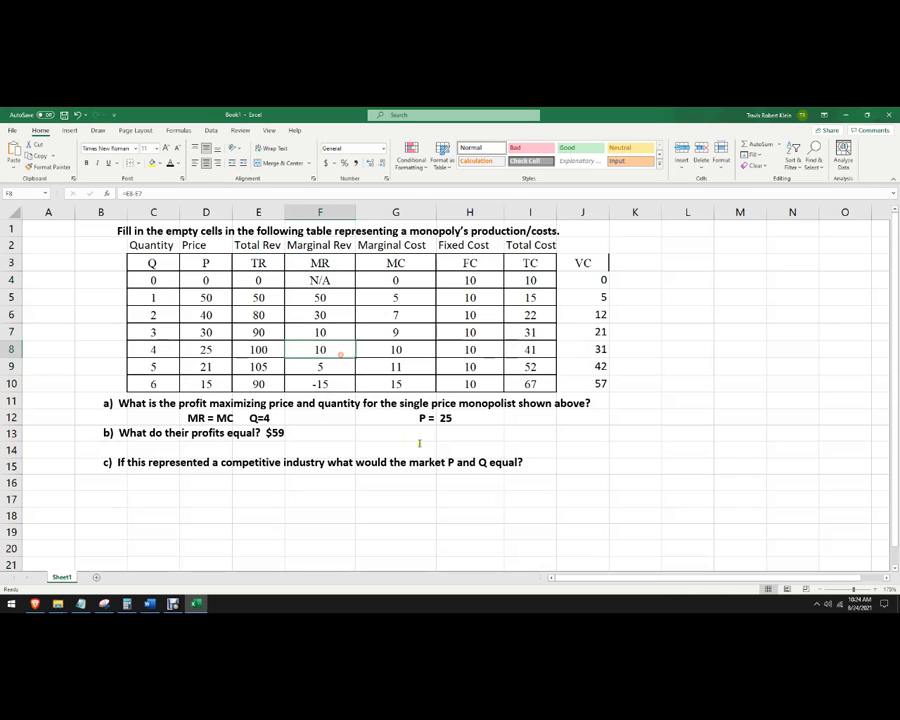
pyautogui.click(606, 462)
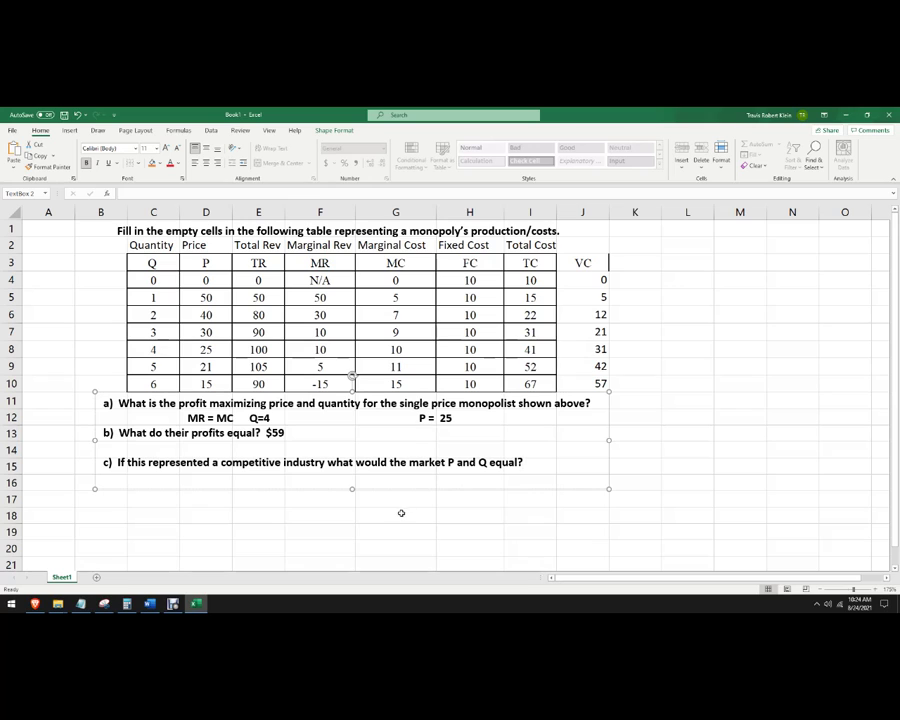
pyautogui.click(257, 515)
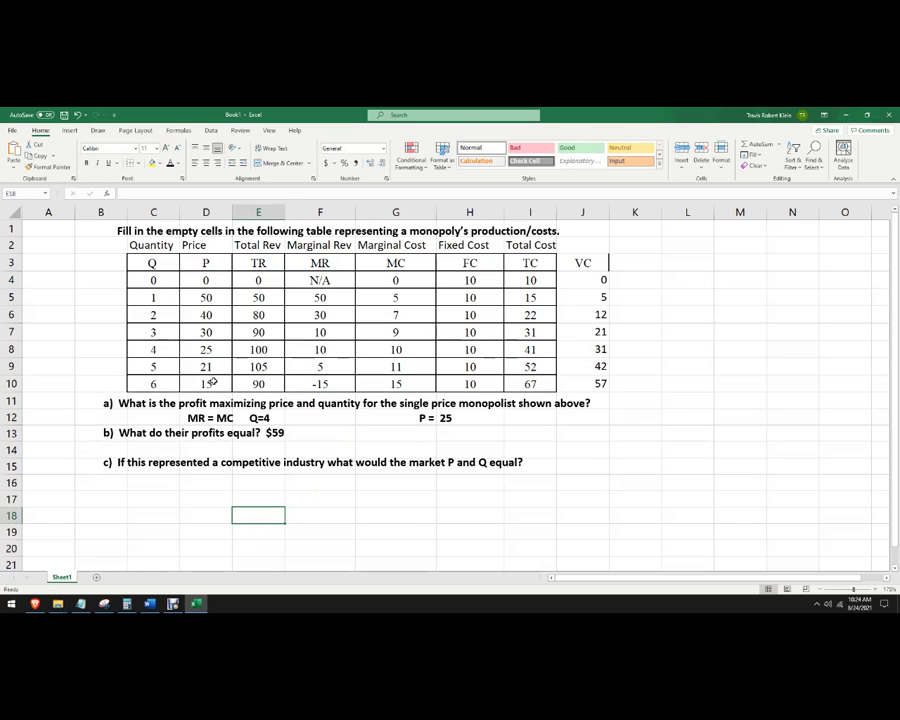